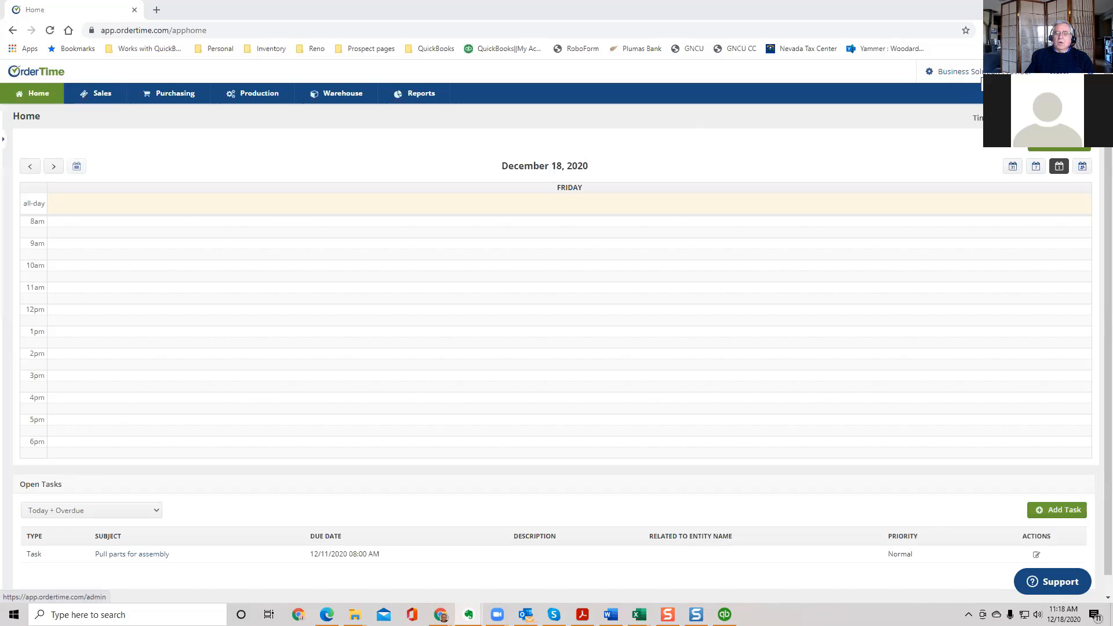
- Open the Assembly Group record from the Item Group profile list in the admin settings
{"action": "left_click", "coordinate": [982, 85]}
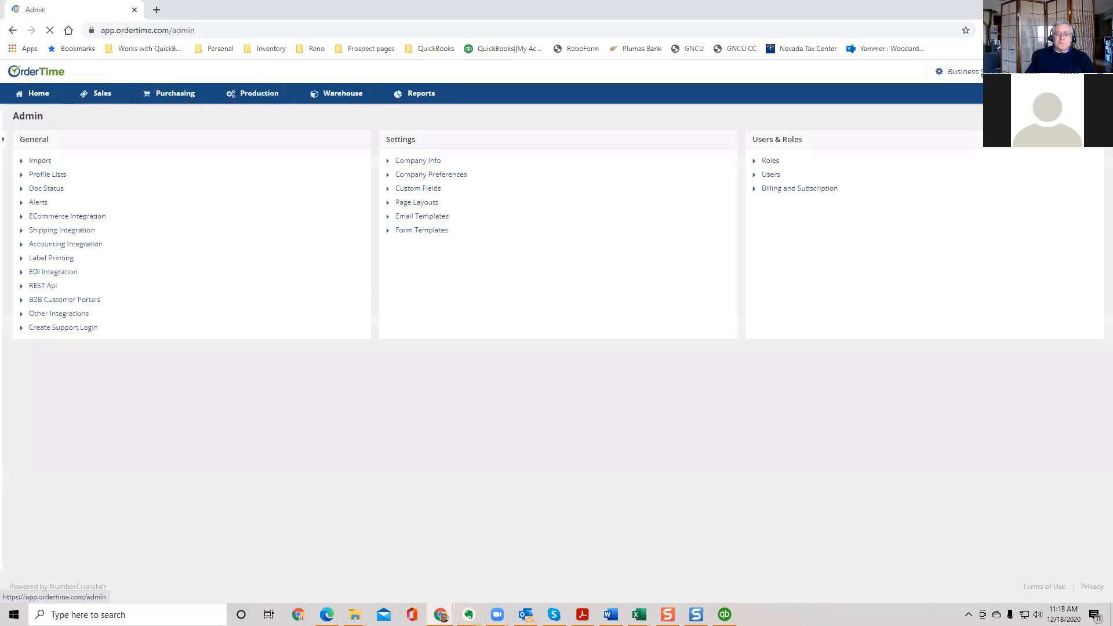
{"action": "left_click", "coordinate": [62, 179]}
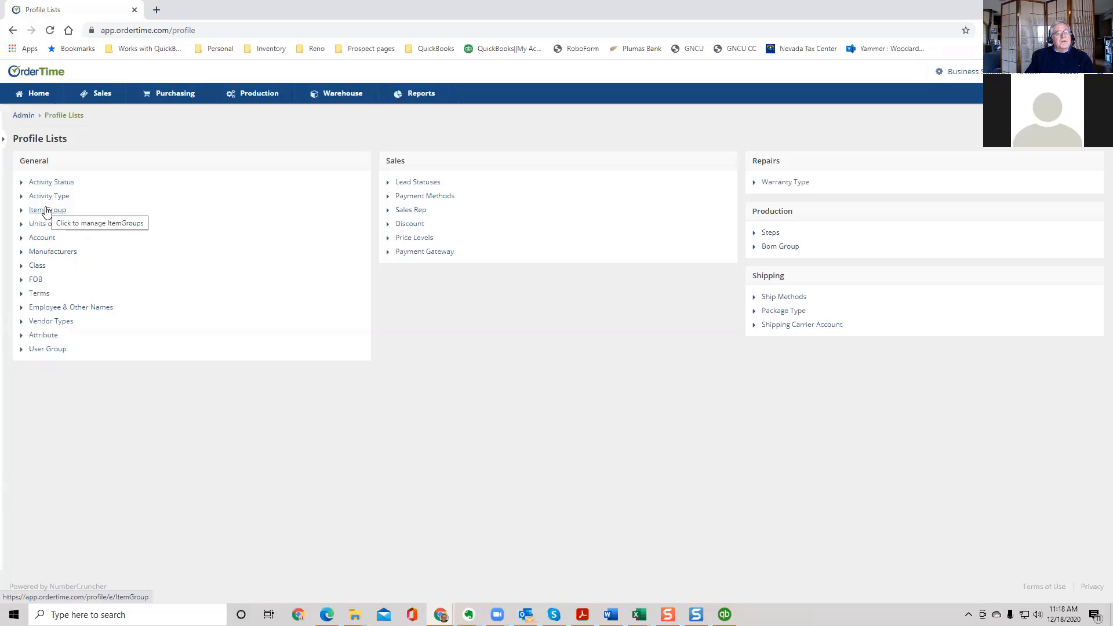
{"action": "left_click", "coordinate": [46, 213]}
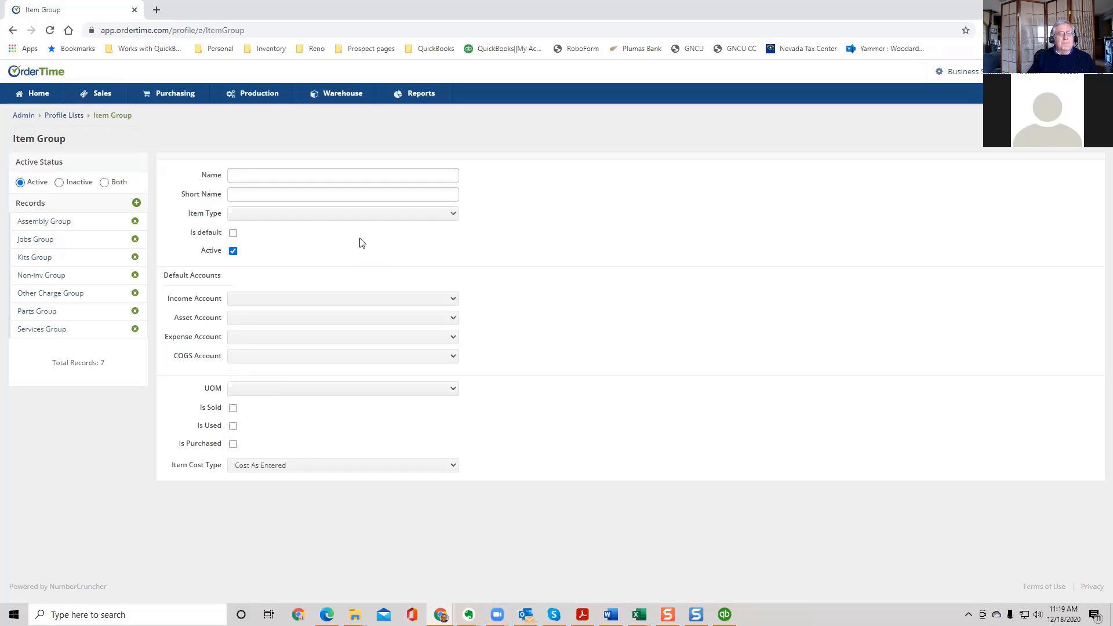
{"action": "left_click", "coordinate": [51, 225]}
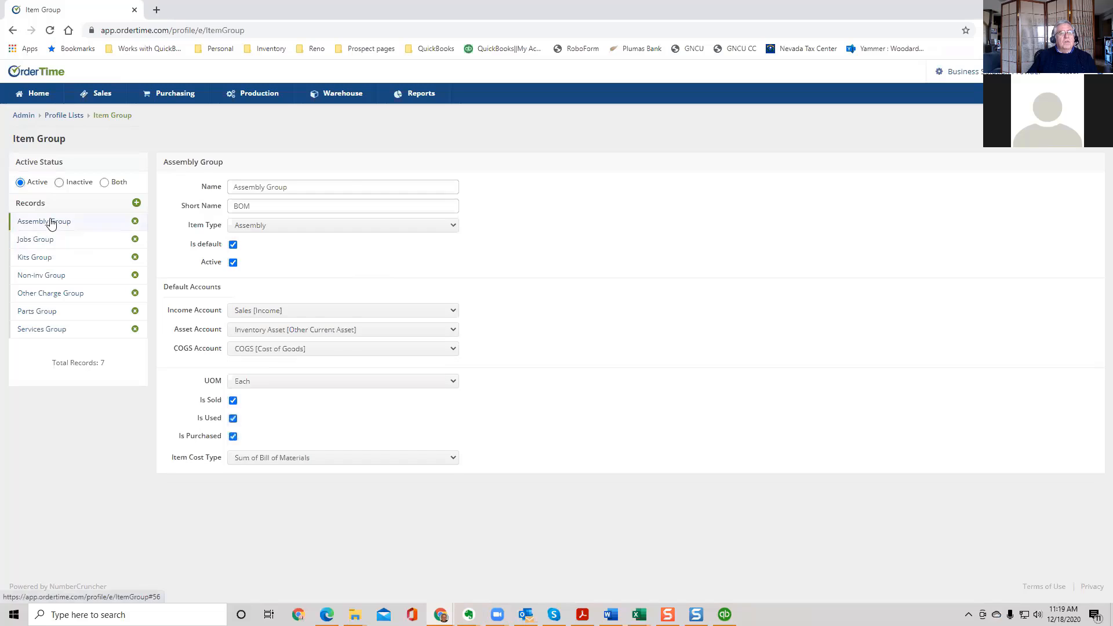
{"action": "left_click", "coordinate": [351, 184]}
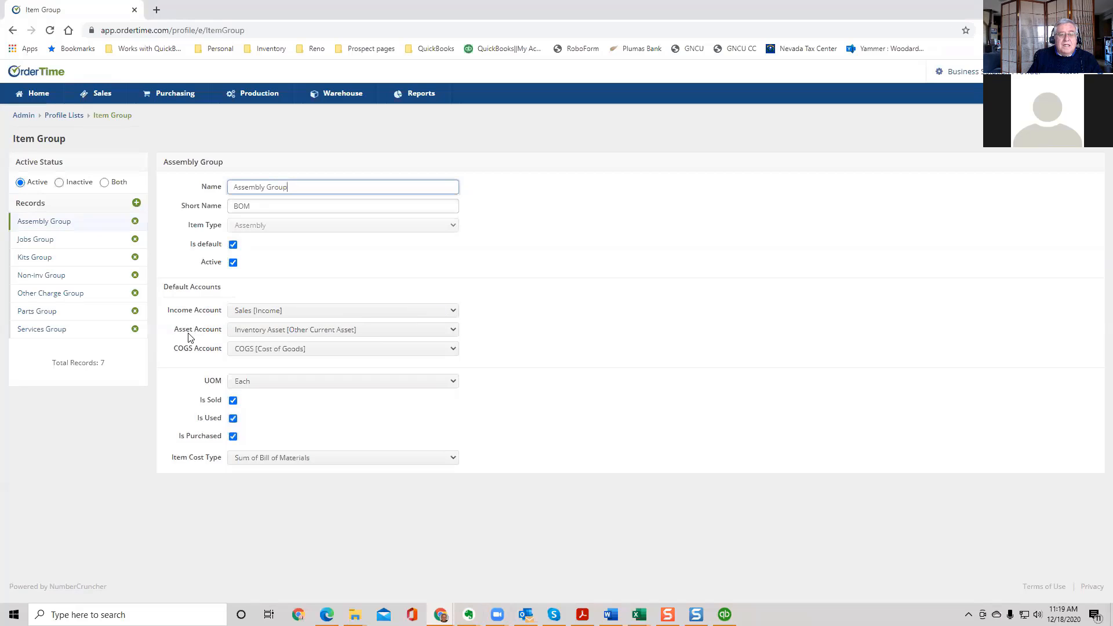
- Examine the asset account and unit-of-measure choices available for the Assembly Group
{"action": "left_click", "coordinate": [454, 330]}
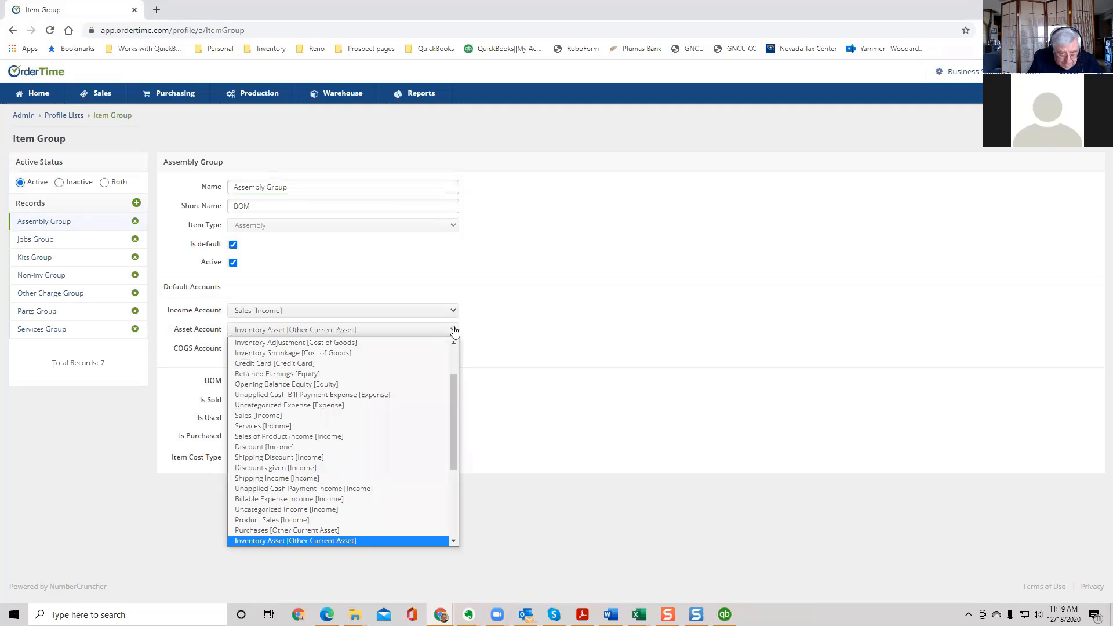
{"action": "left_click_drag", "start_coordinate": [456, 391], "coordinate": [451, 453]}
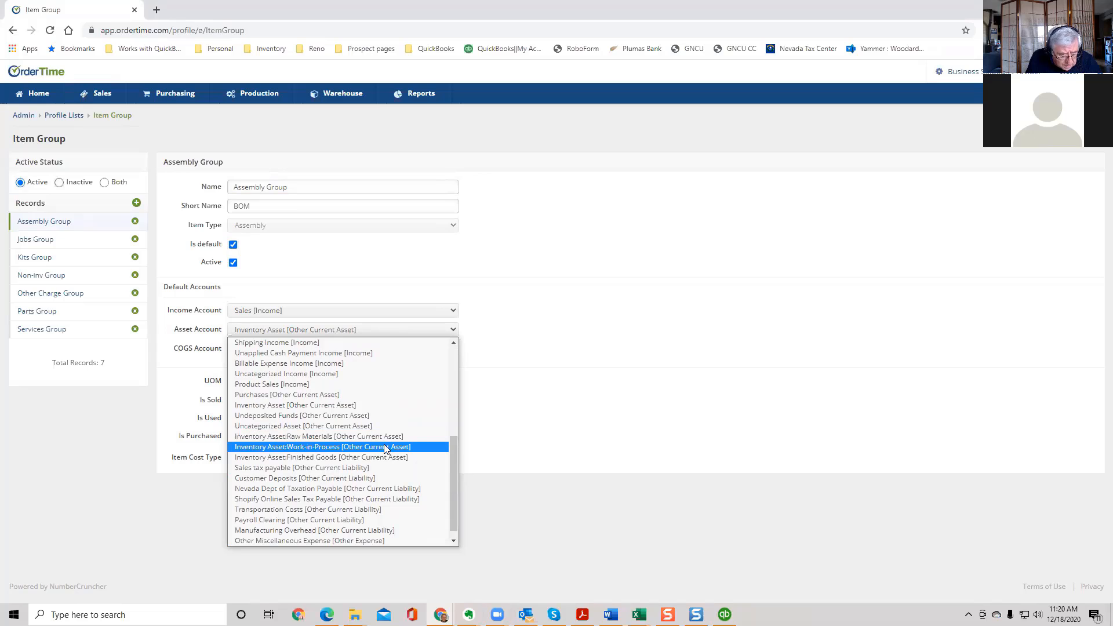
{"action": "left_click", "coordinate": [464, 265]}
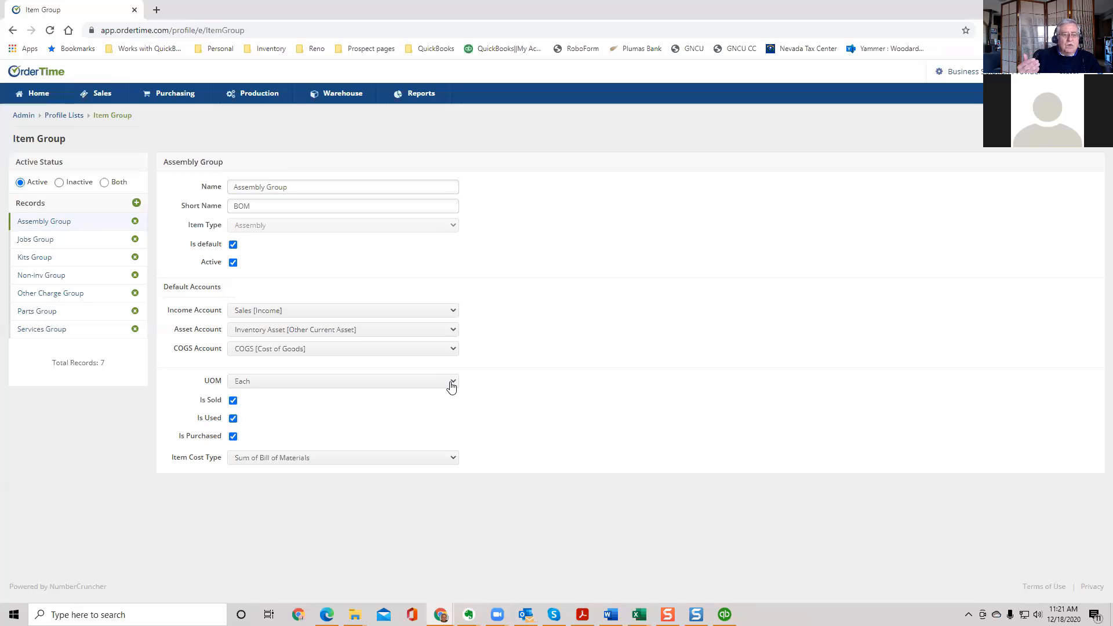
{"action": "left_click", "coordinate": [452, 385]}
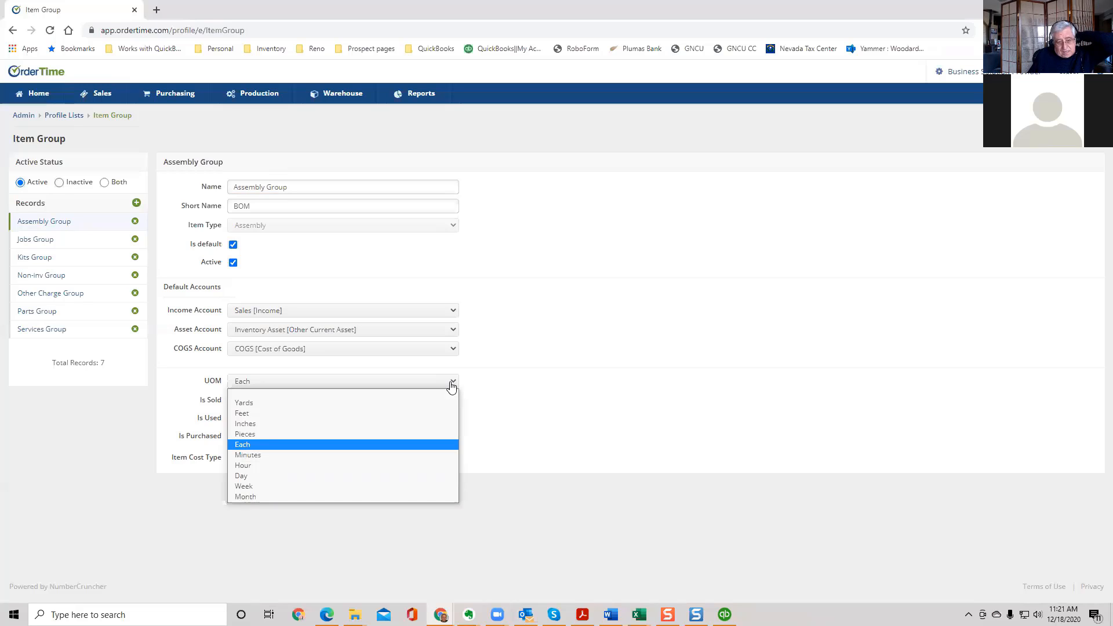
{"action": "left_click", "coordinate": [451, 386]}
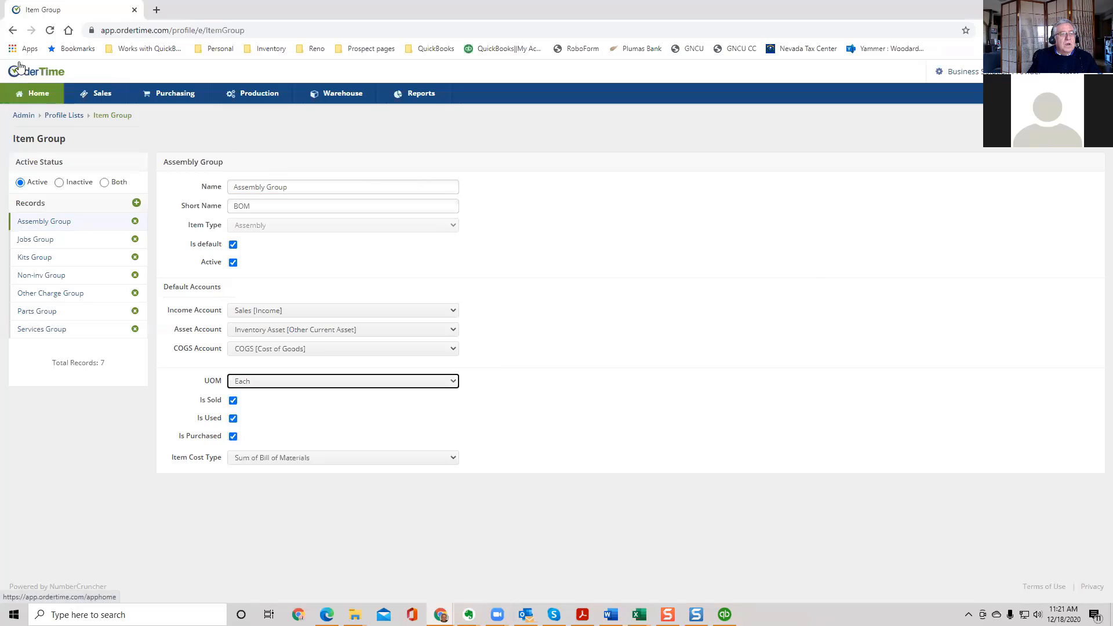
- Add and save a production step named "Pick items" at location HQ in the profile lists
{"action": "left_click", "coordinate": [12, 31]}
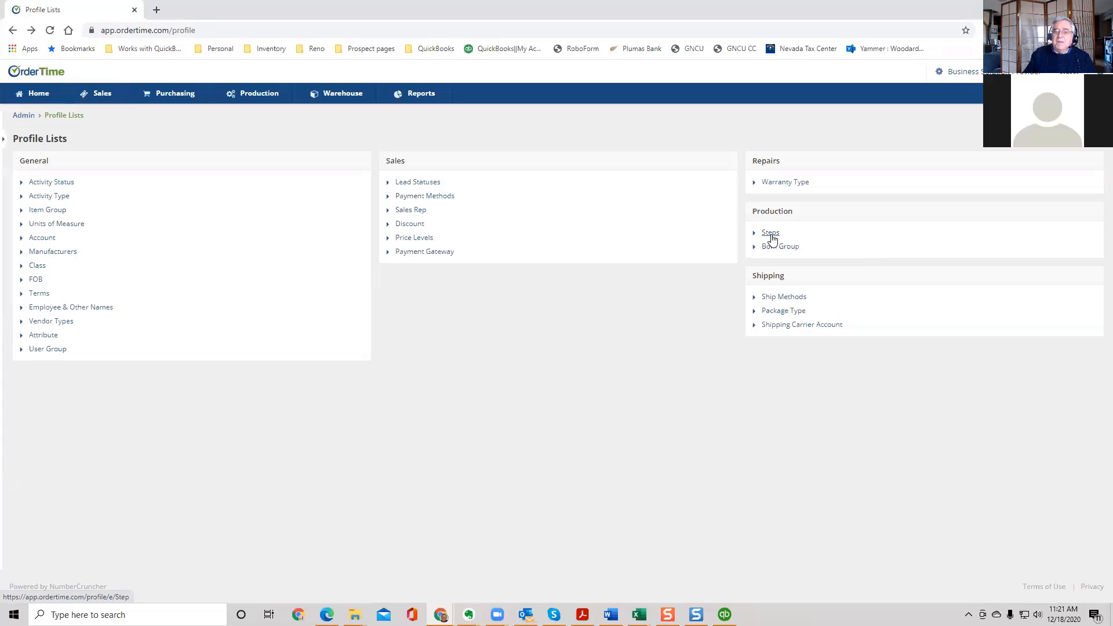
{"action": "left_click", "coordinate": [771, 236]}
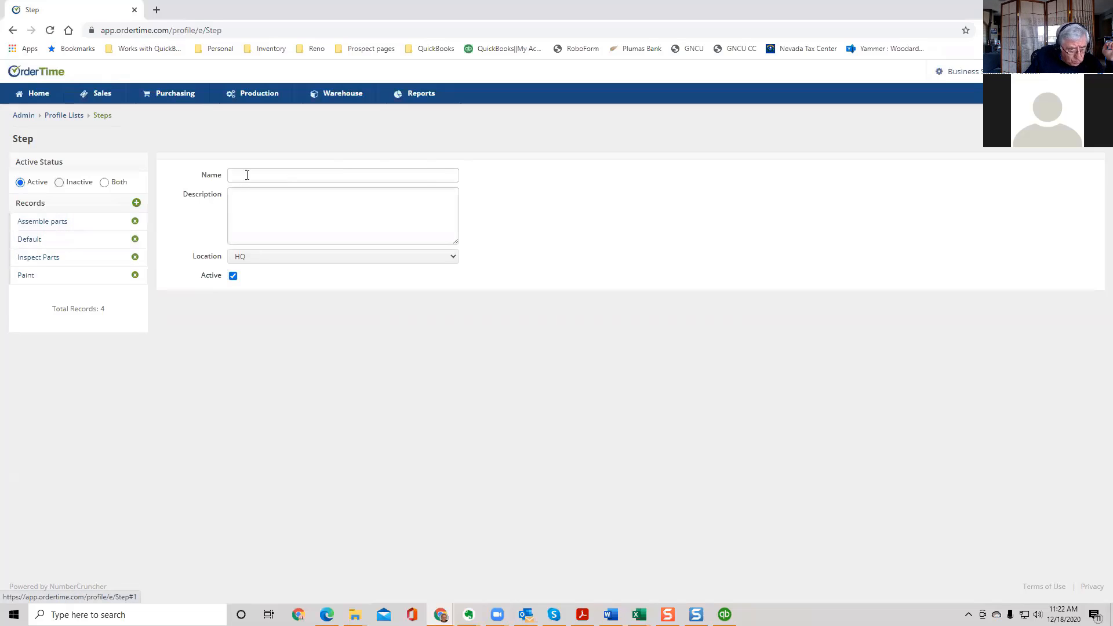
{"action": "left_click", "coordinate": [286, 175]}
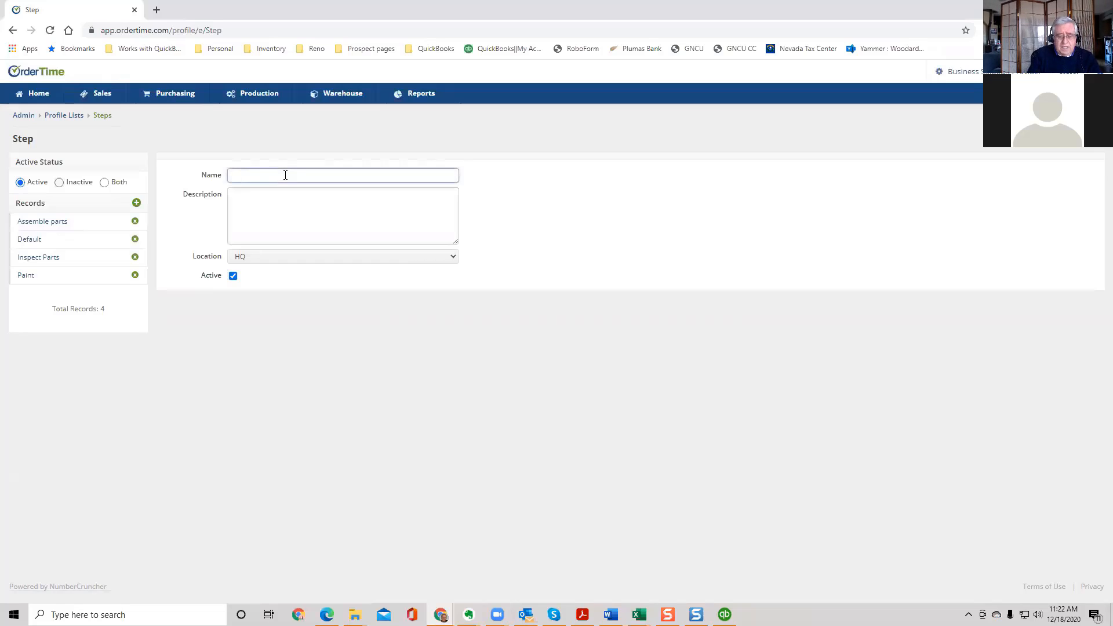
{"action": "type", "text": "Pick it"}
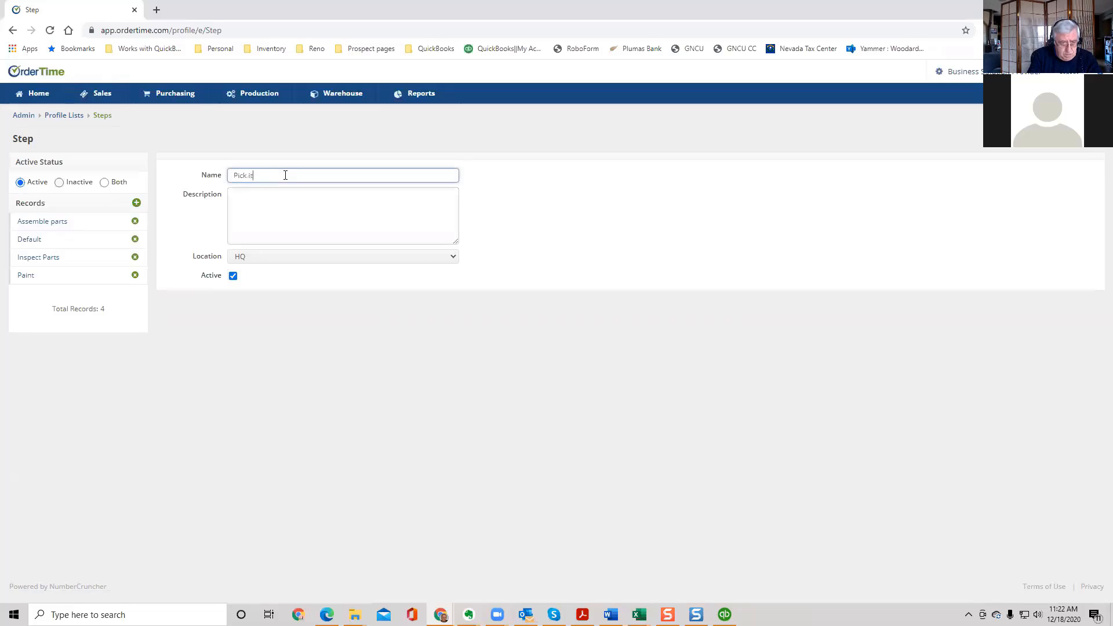
{"action": "type", "text": "ems"}
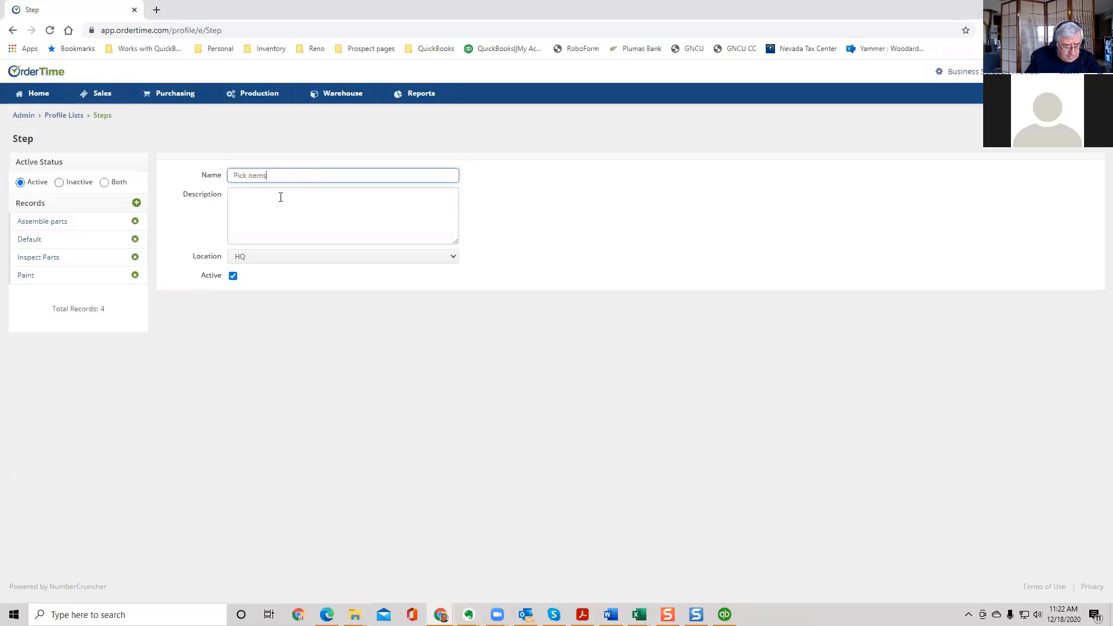
{"action": "left_click", "coordinate": [455, 259]}
{"action": "left_click", "coordinate": [455, 259]}
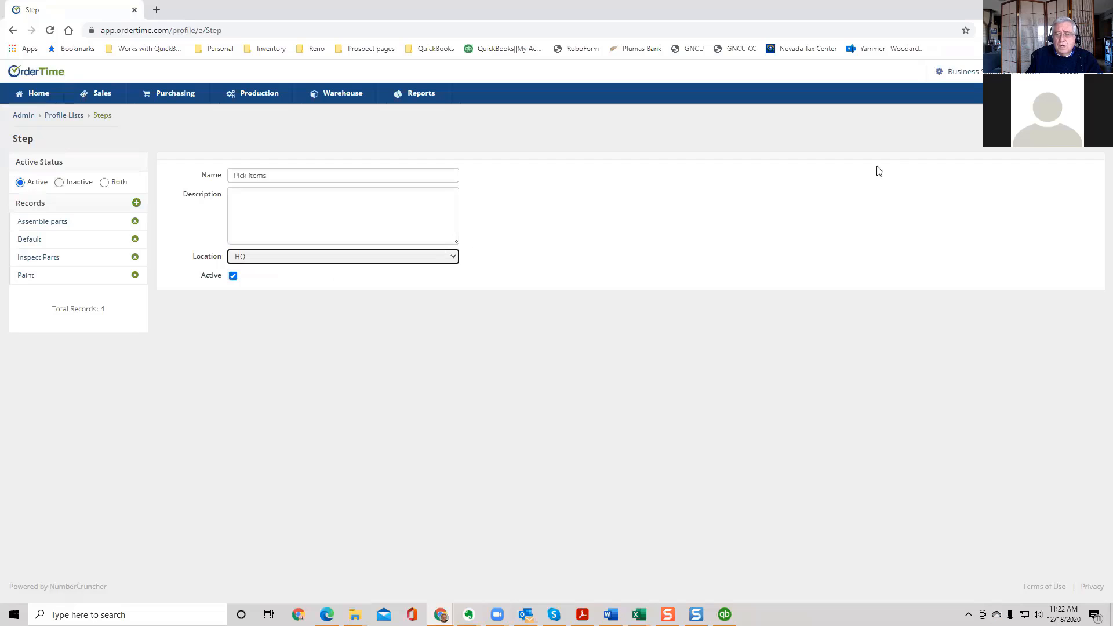
{"action": "left_click", "coordinate": [1048, 143]}
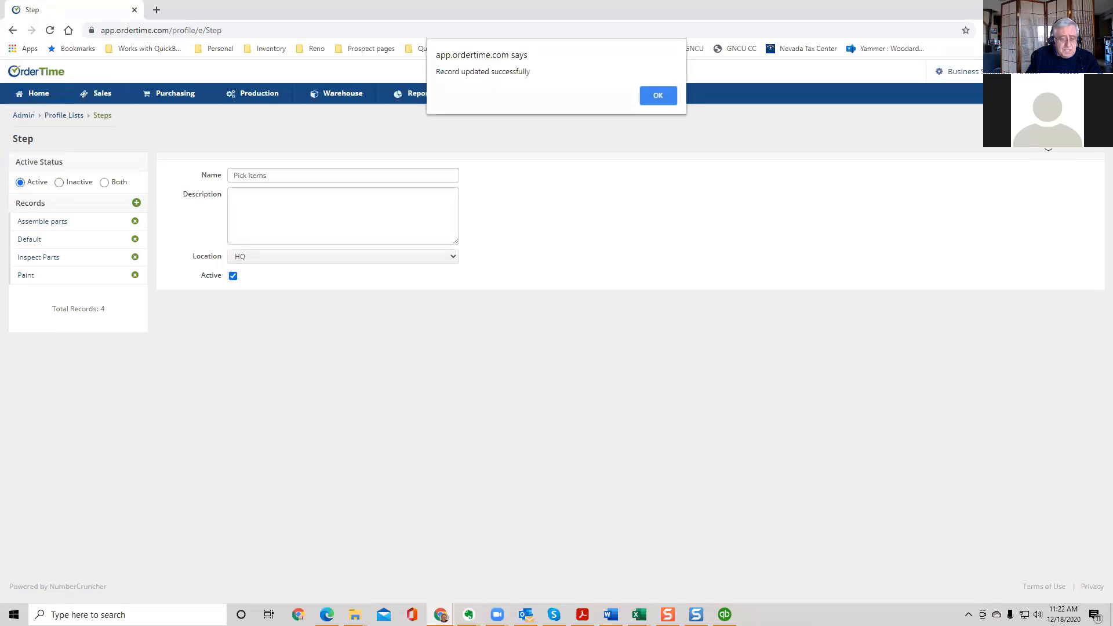
{"action": "left_click", "coordinate": [671, 97]}
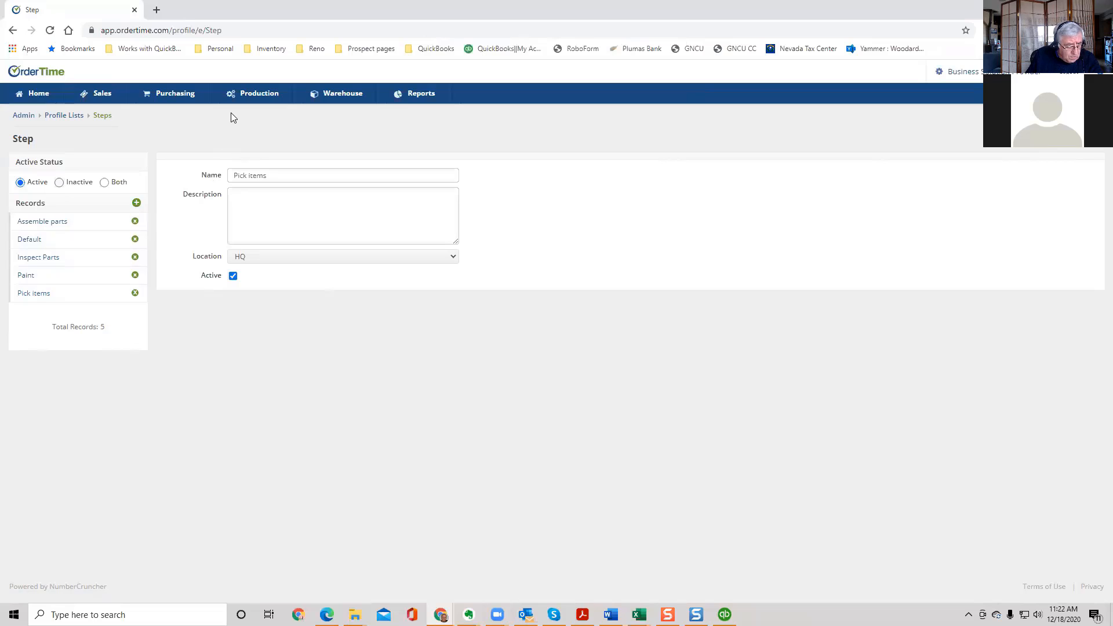
- Start a new item from the home page, using Assembly Group as its item group
{"action": "left_click", "coordinate": [39, 99]}
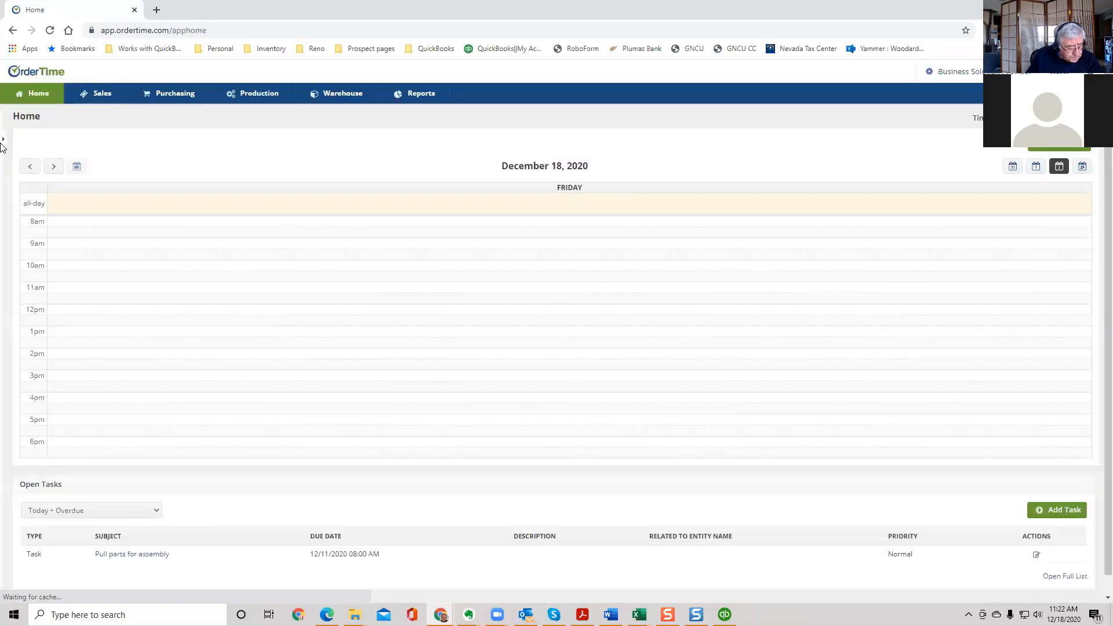
{"action": "left_click", "coordinate": [4, 142]}
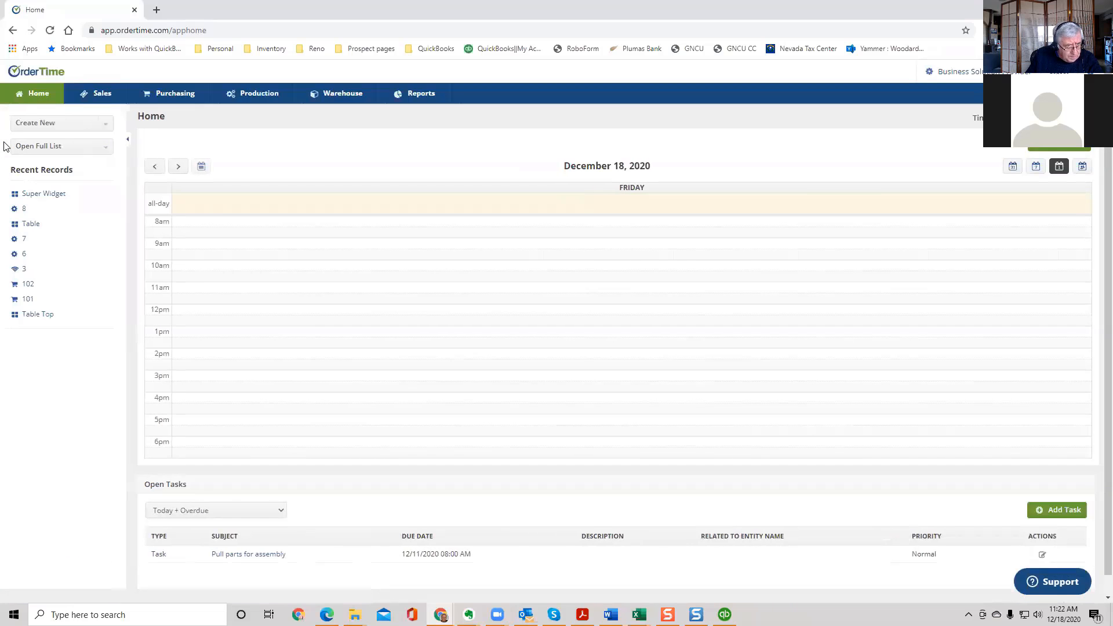
{"action": "left_click", "coordinate": [105, 125]}
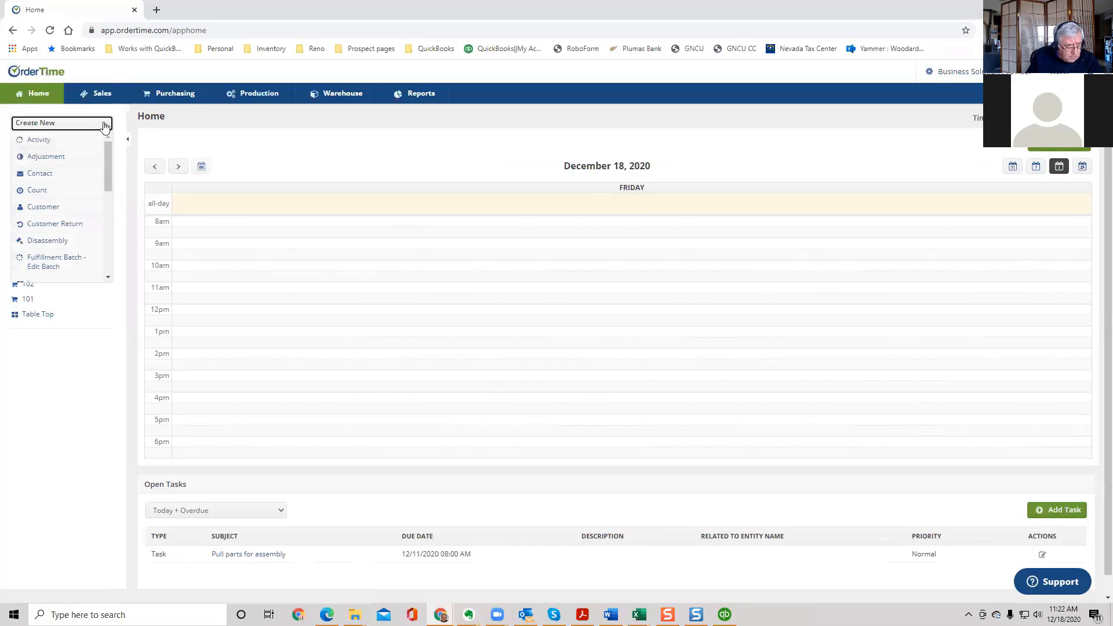
{"action": "left_click", "coordinate": [109, 247]}
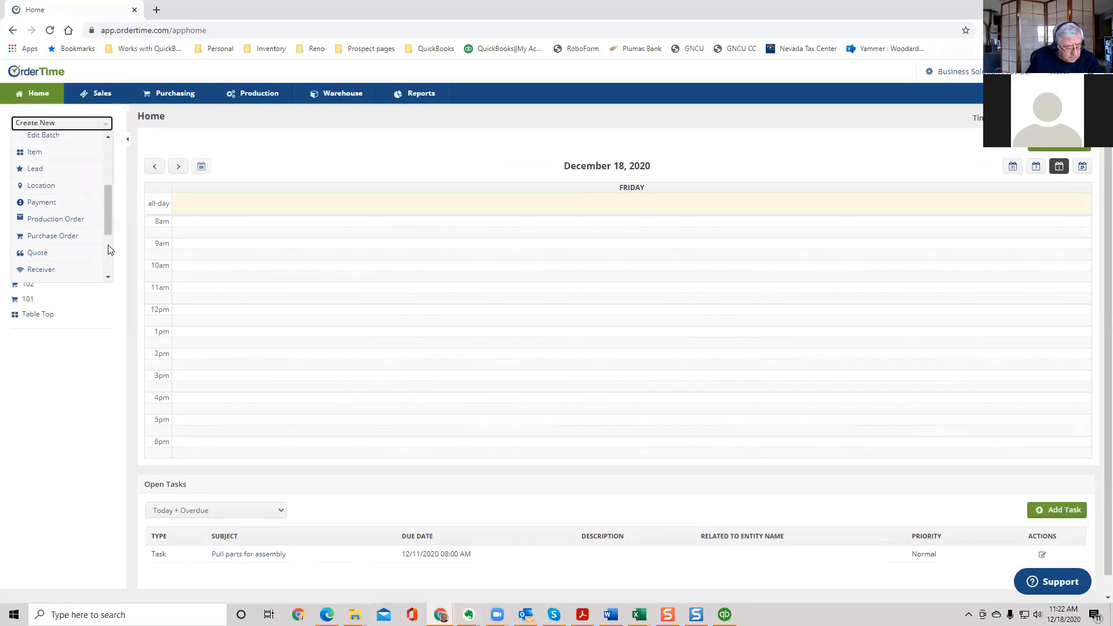
{"action": "left_click", "coordinate": [34, 152]}
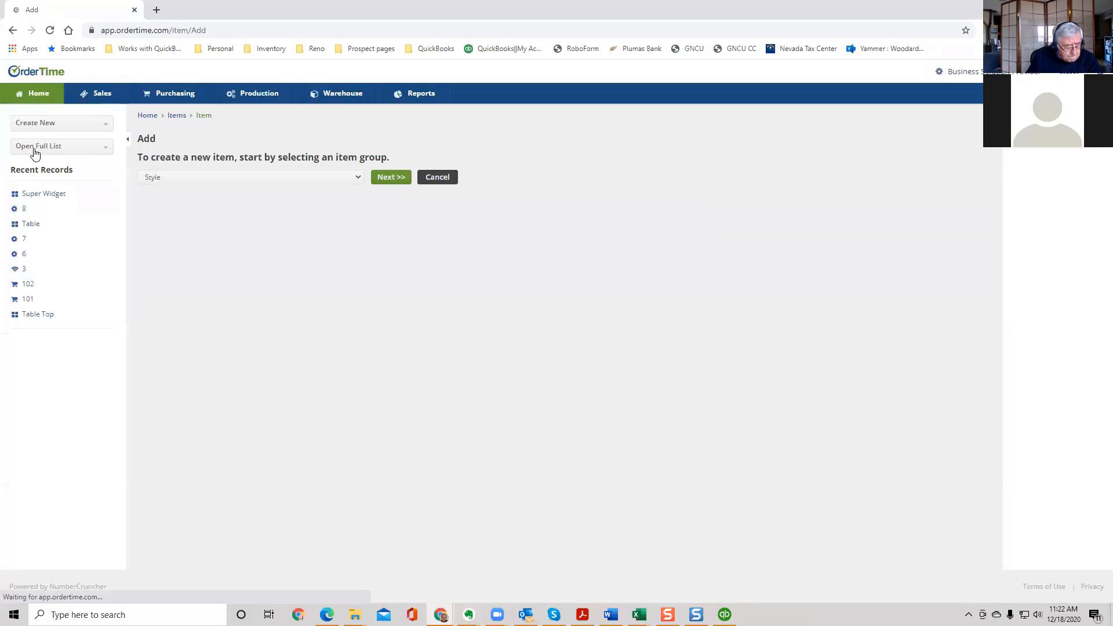
{"action": "left_click", "coordinate": [357, 179]}
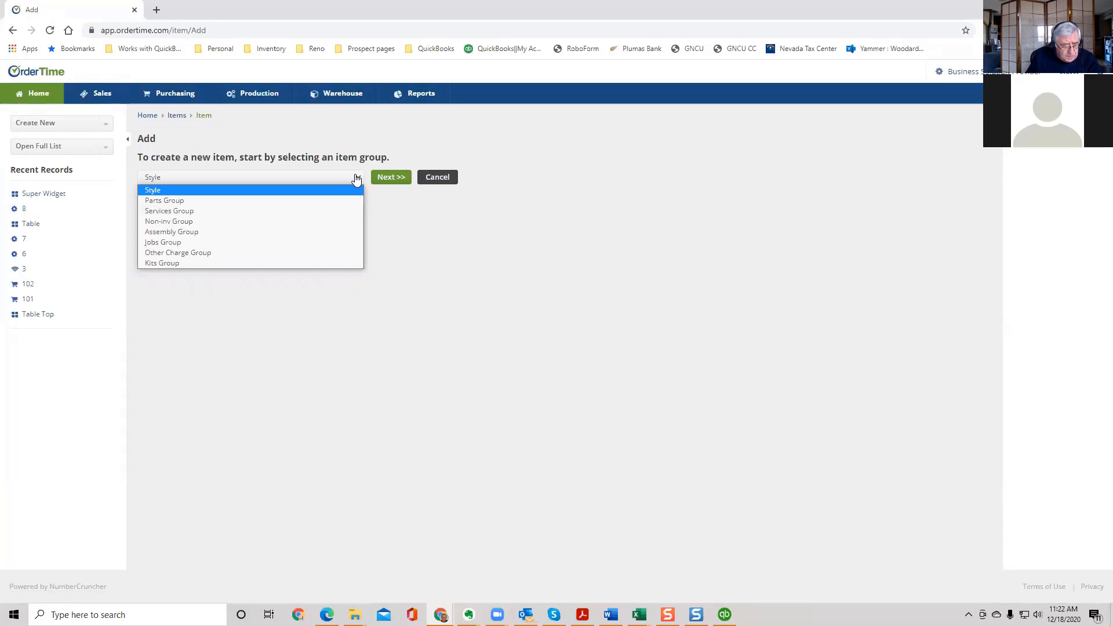
{"action": "left_click", "coordinate": [290, 232]}
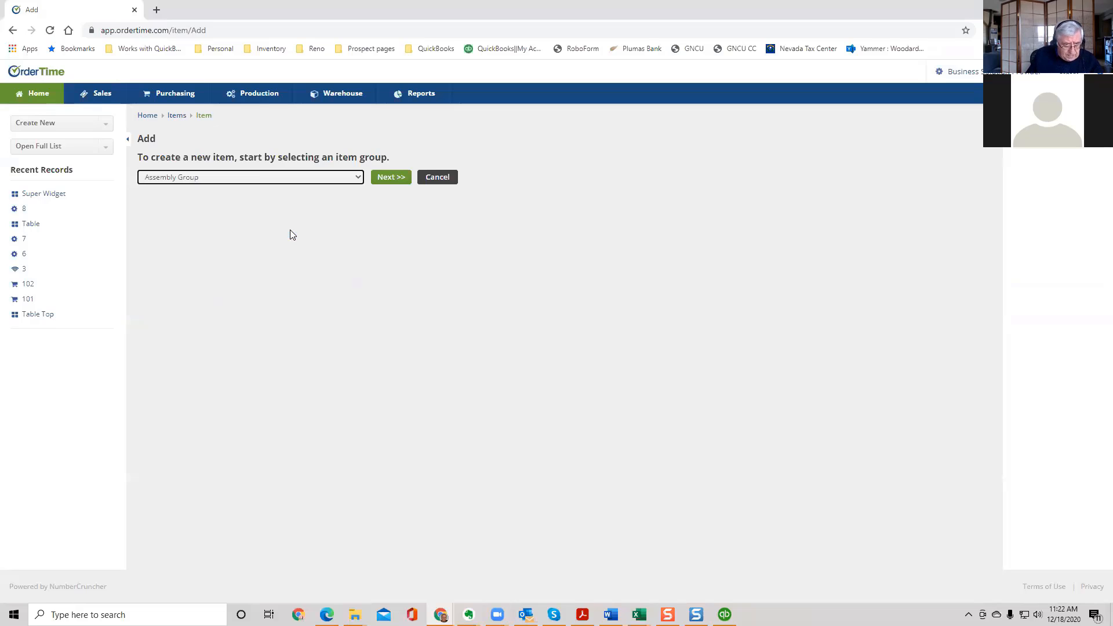
{"action": "left_click", "coordinate": [398, 178]}
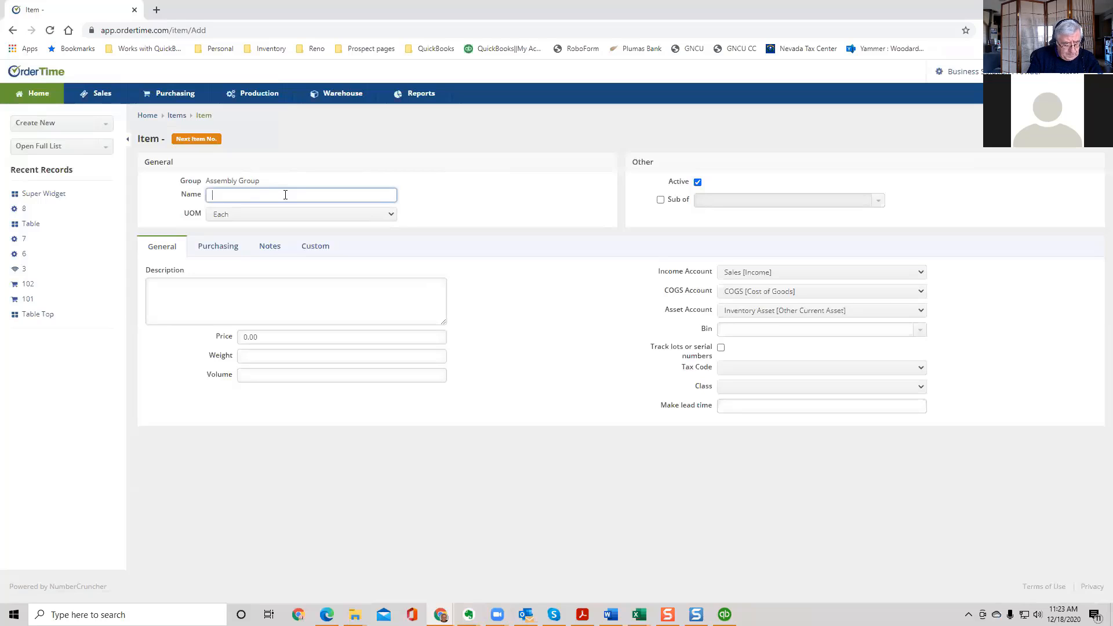
- Name the new assembly item "Building Widgets", keep Each as its unit of measure, and enter "Widgets" as the description
{"action": "type", "text": "Bui"}
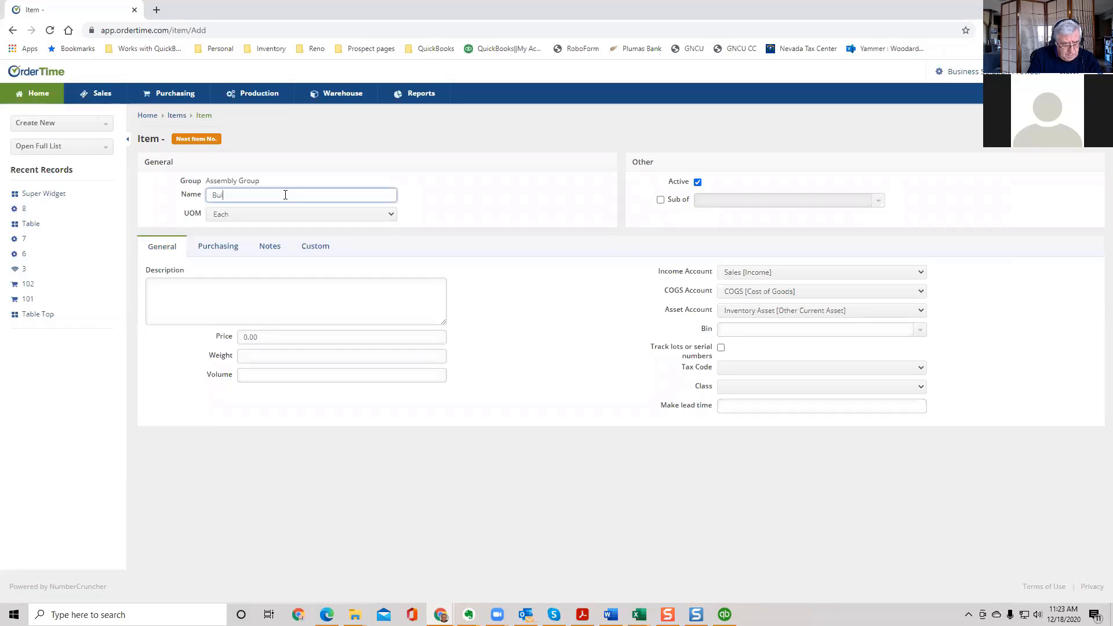
{"action": "type", "text": "lding Widg"}
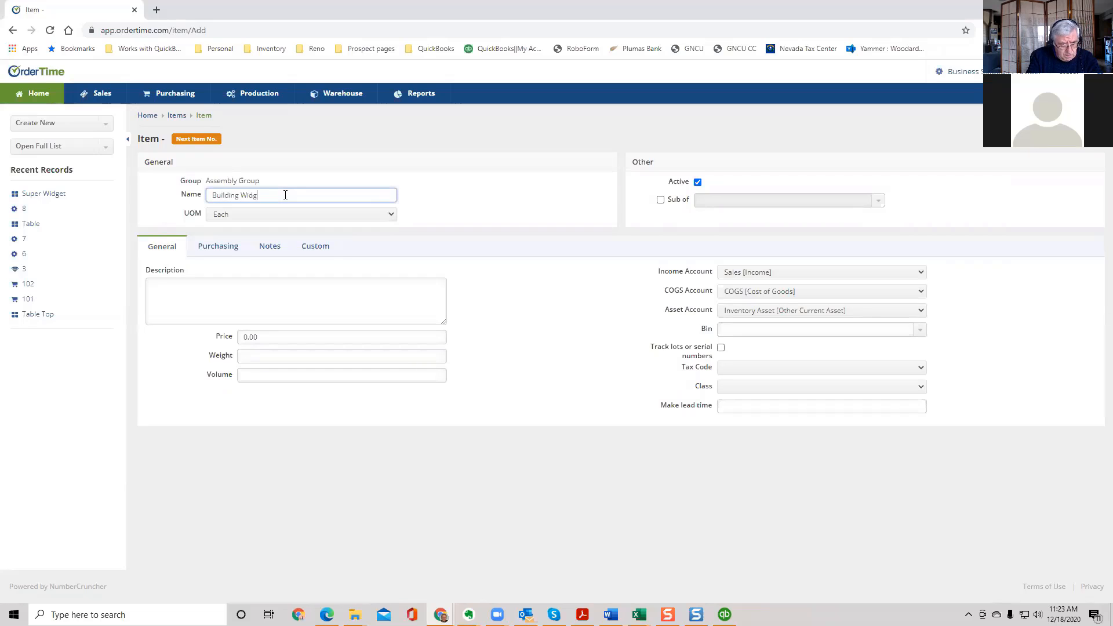
{"action": "type", "text": "ess"}
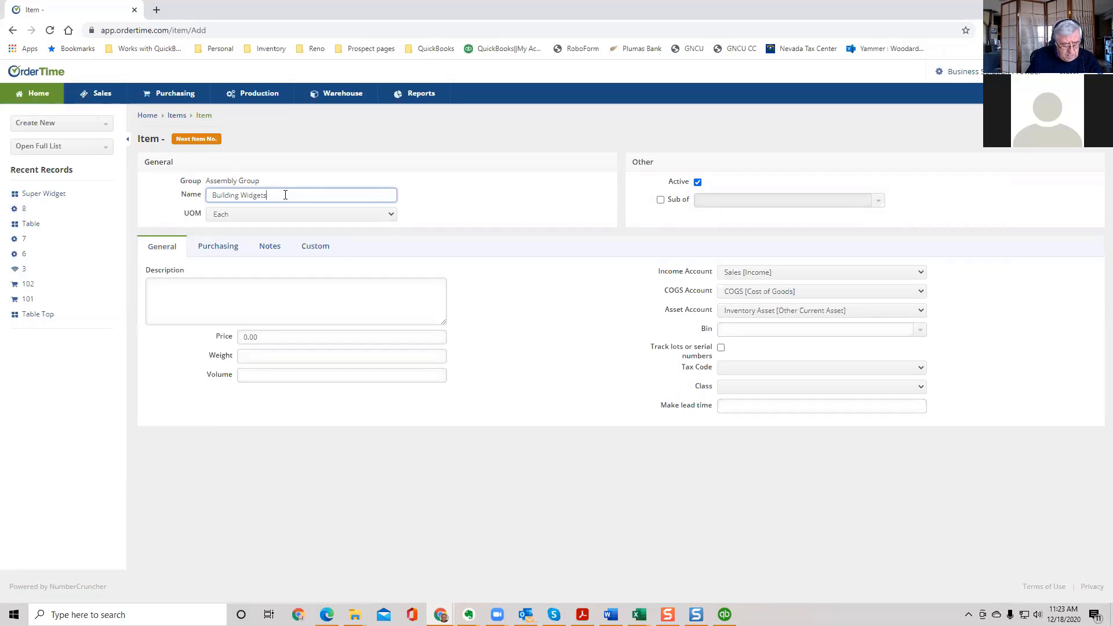
{"action": "left_click", "coordinate": [393, 221]}
{"action": "left_click", "coordinate": [392, 219]}
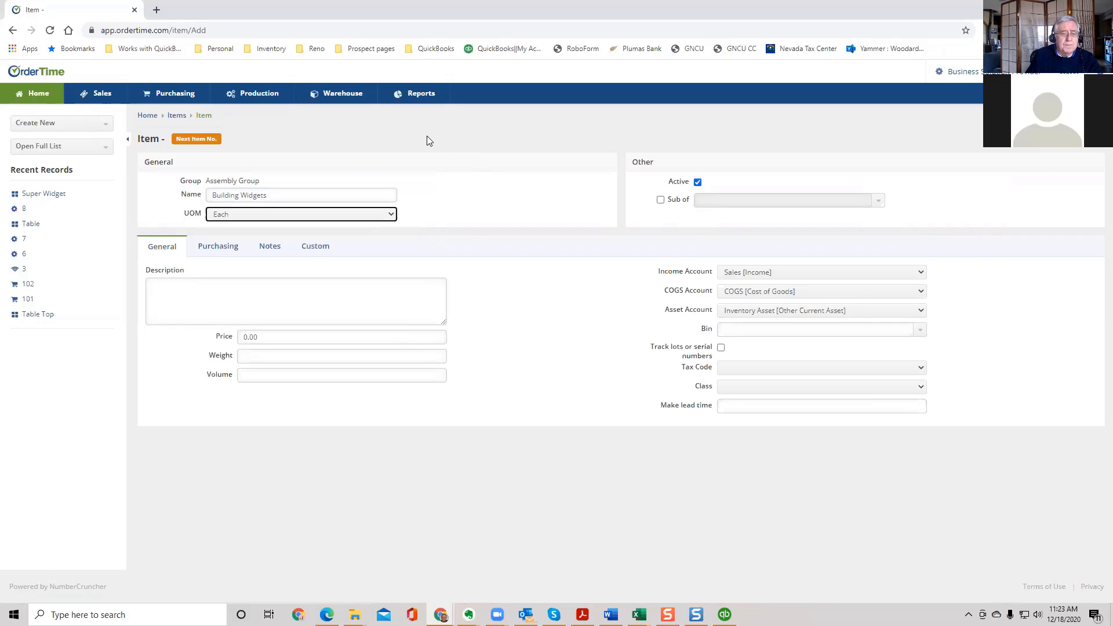
{"action": "left_click", "coordinate": [299, 289]}
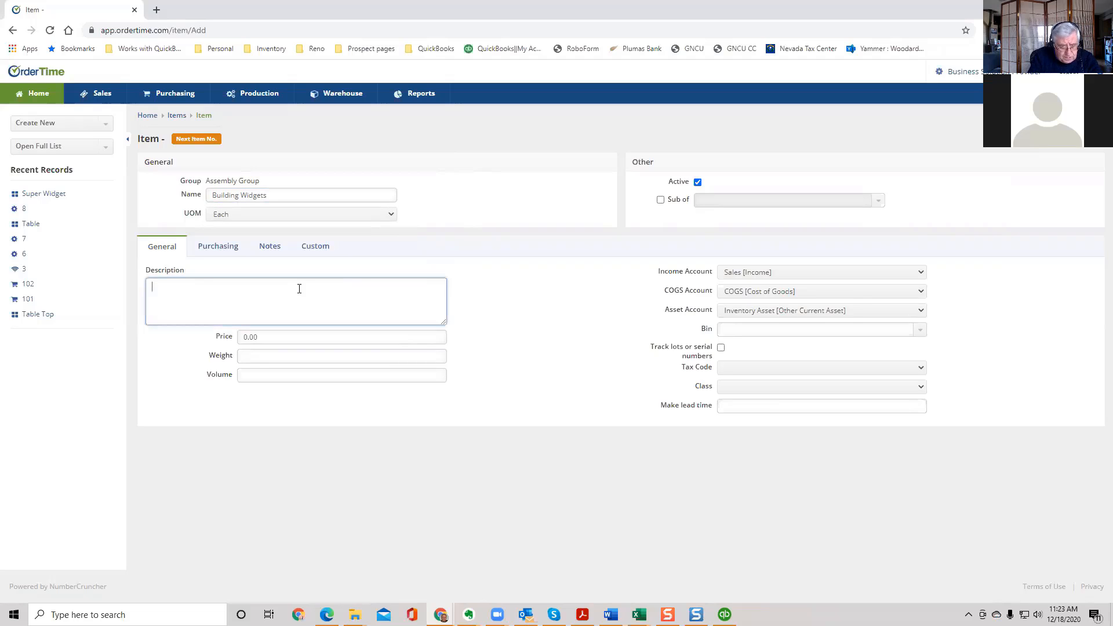
{"action": "type", "text": "Widgets"}
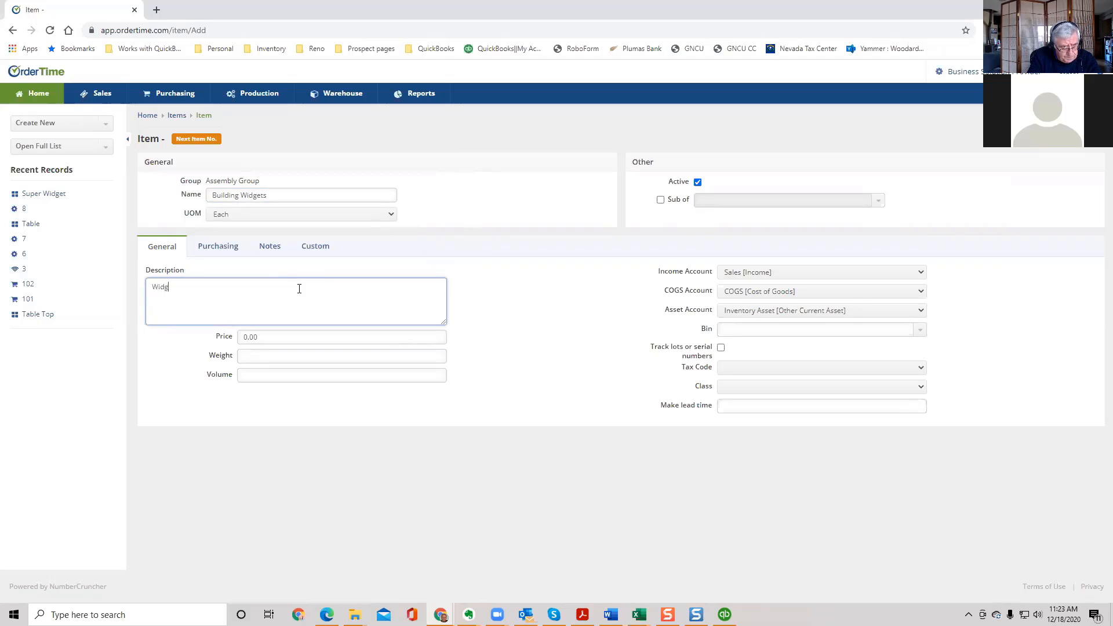
{"action": "left_click", "coordinate": [299, 338]}
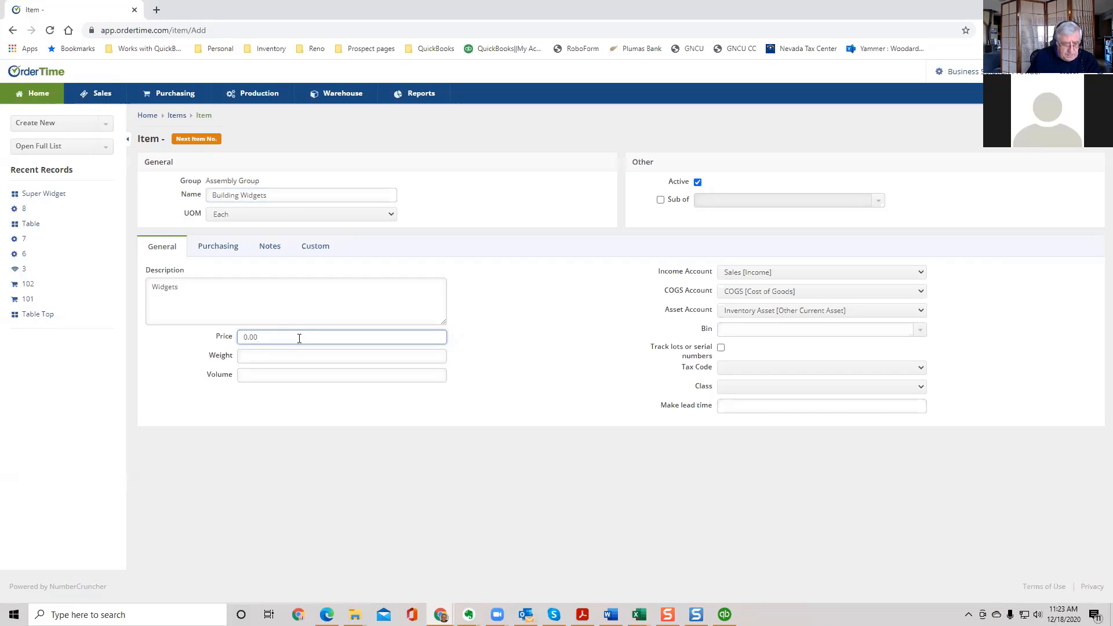
- Check the purchasing and parent-item settings of the Building Widgets item and save it as a new item
{"action": "left_click", "coordinate": [230, 248]}
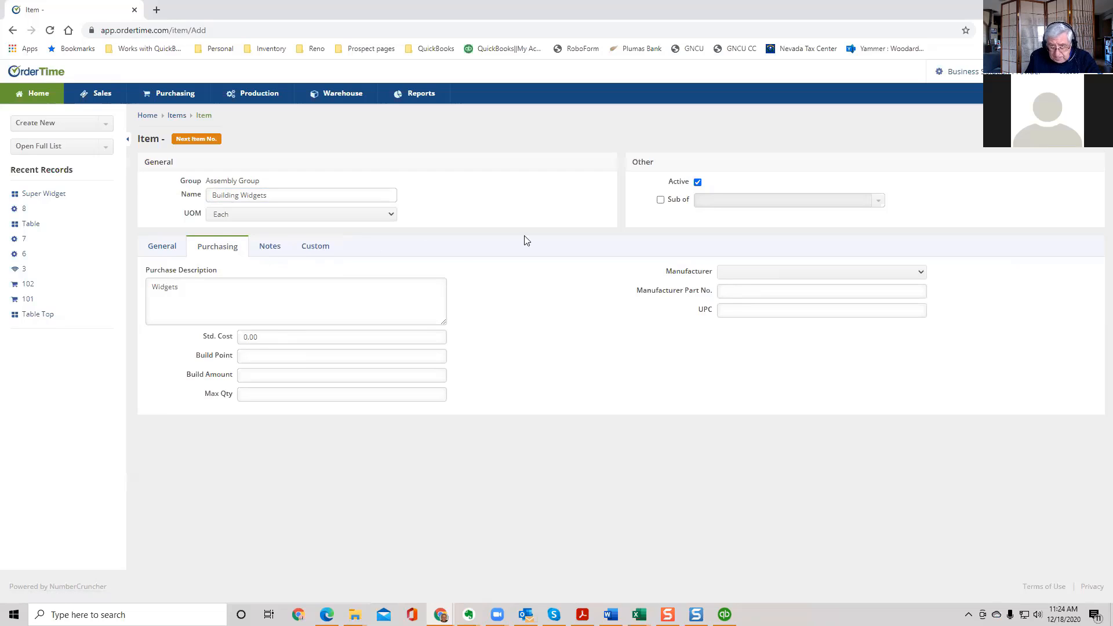
{"action": "left_click", "coordinate": [661, 200]}
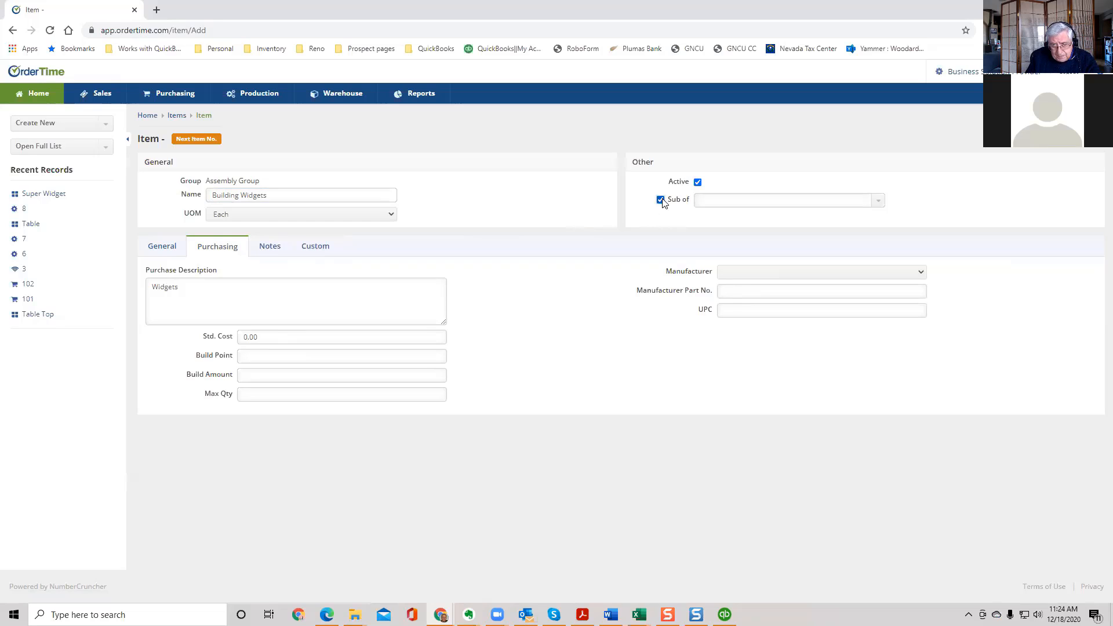
{"action": "left_click", "coordinate": [661, 200]}
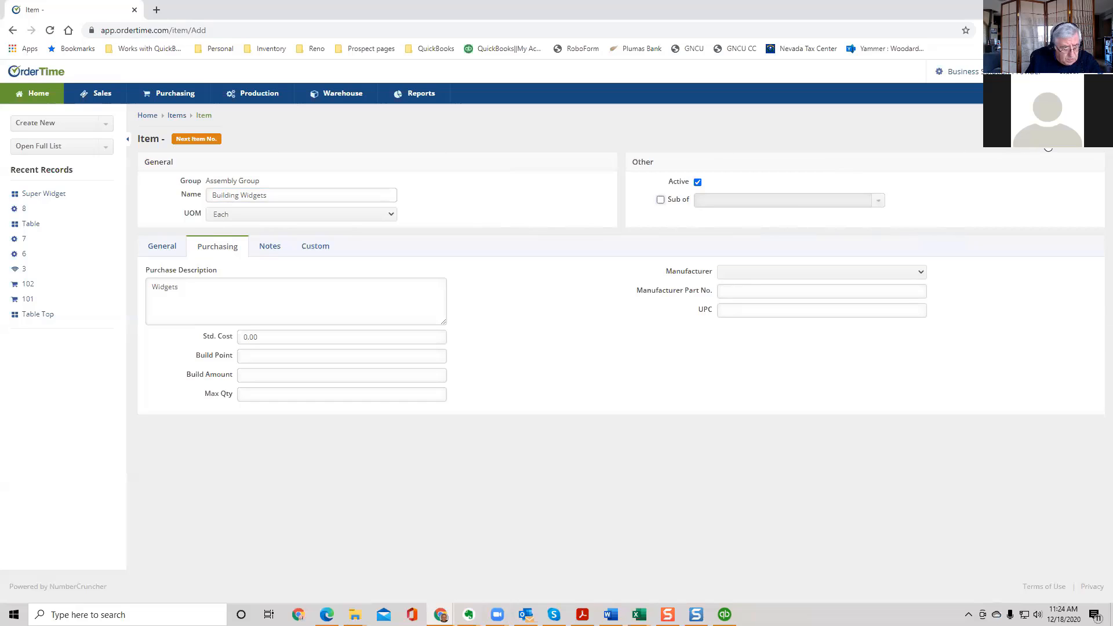
{"action": "left_click", "coordinate": [1047, 141]}
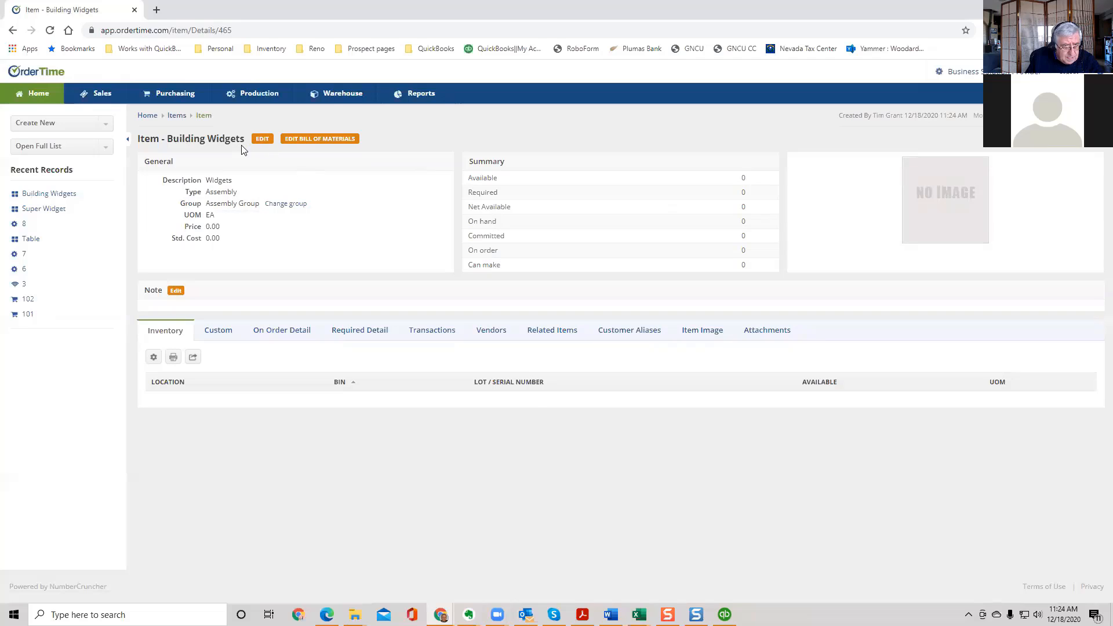
- Open the item's bill of materials for editing and add the Pick items step with a time of 10 minutes
{"action": "left_click", "coordinate": [346, 140]}
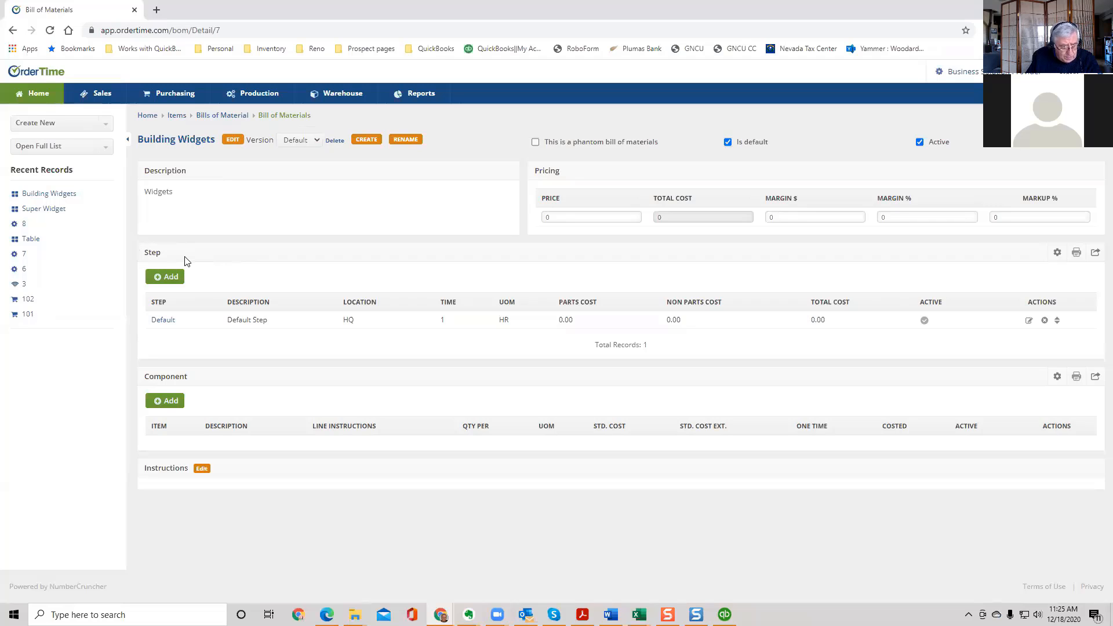
{"action": "left_click", "coordinate": [177, 277]}
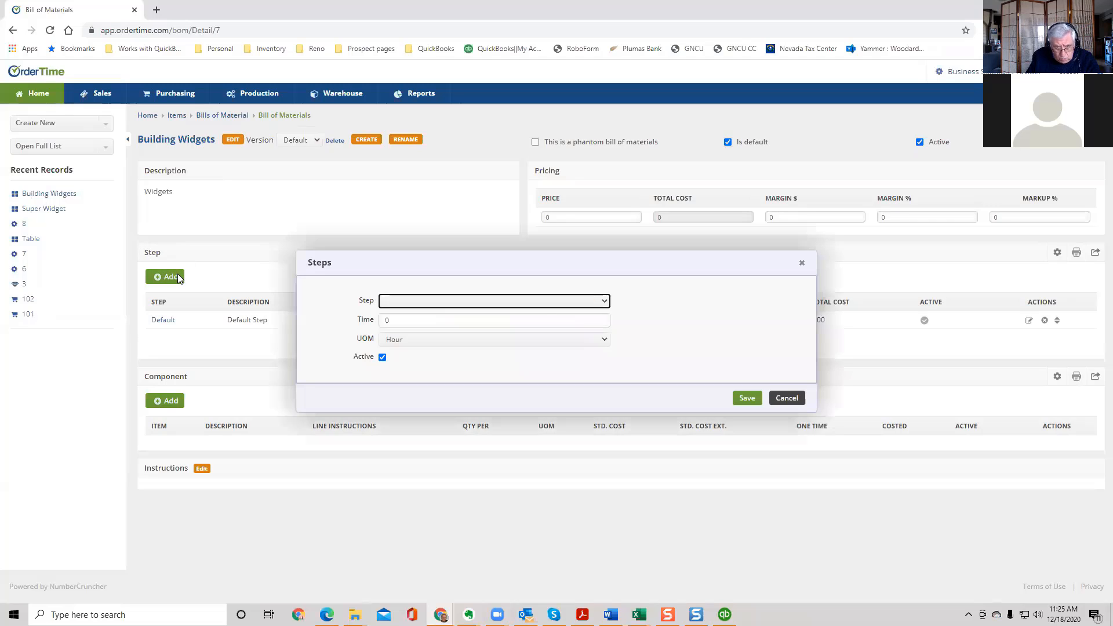
{"action": "left_click", "coordinate": [606, 302]}
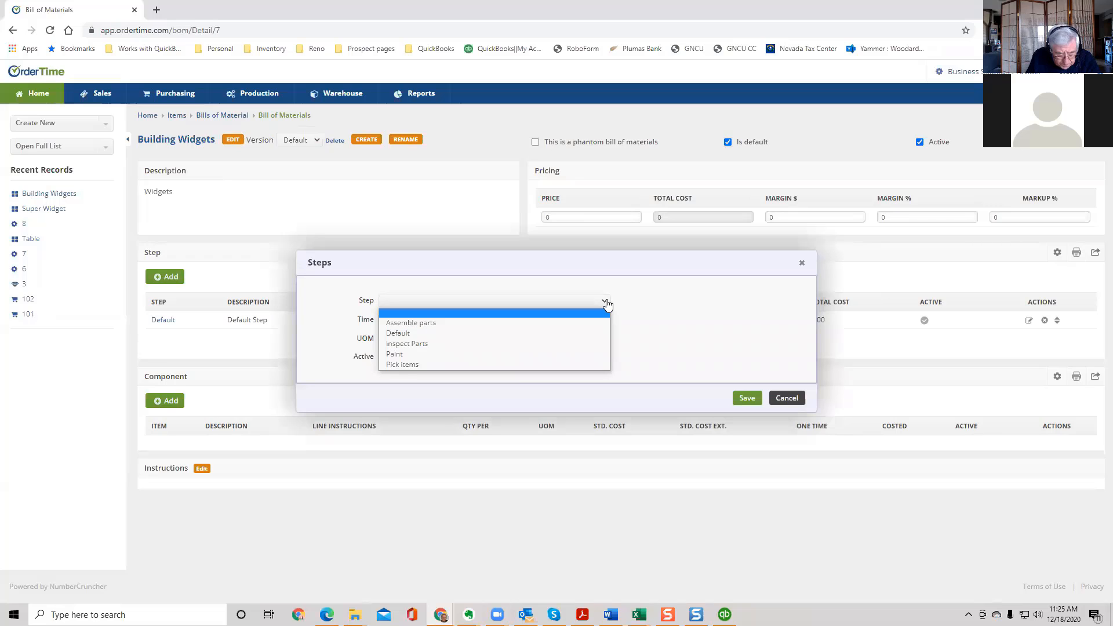
{"action": "left_click", "coordinate": [562, 366]}
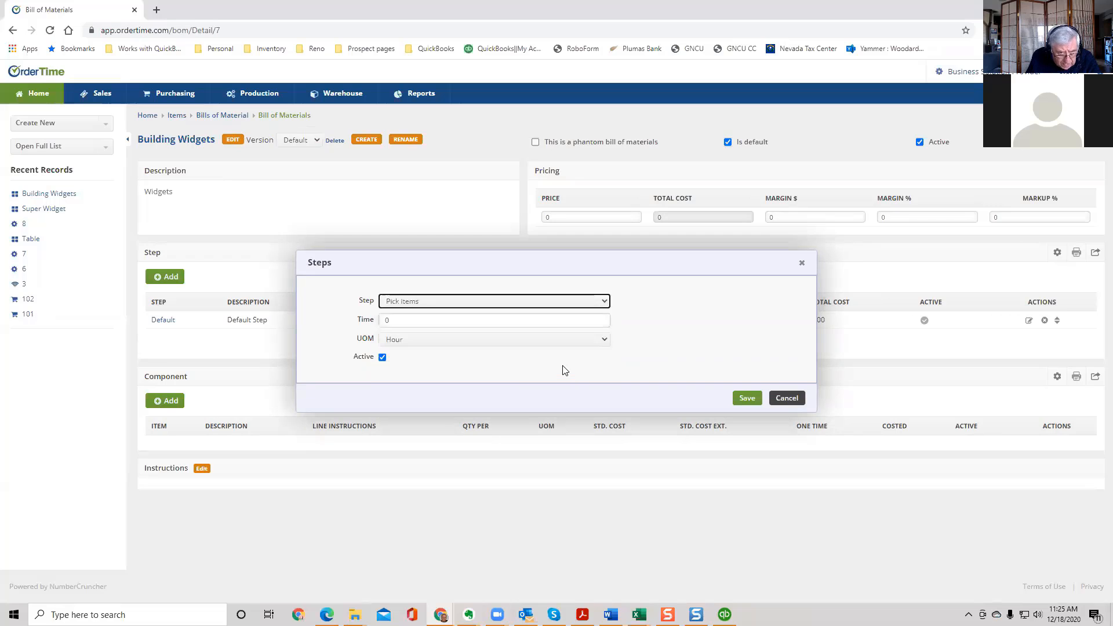
{"action": "left_click", "coordinate": [418, 319]}
{"action": "key", "text": "BackSpace"}
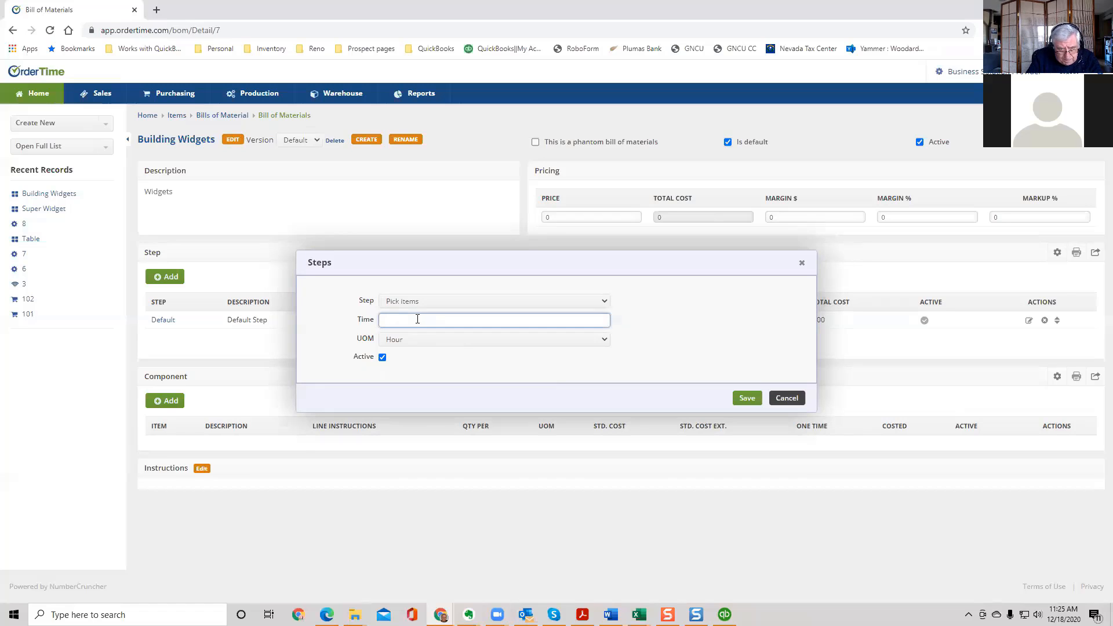
{"action": "type", "text": "10"}
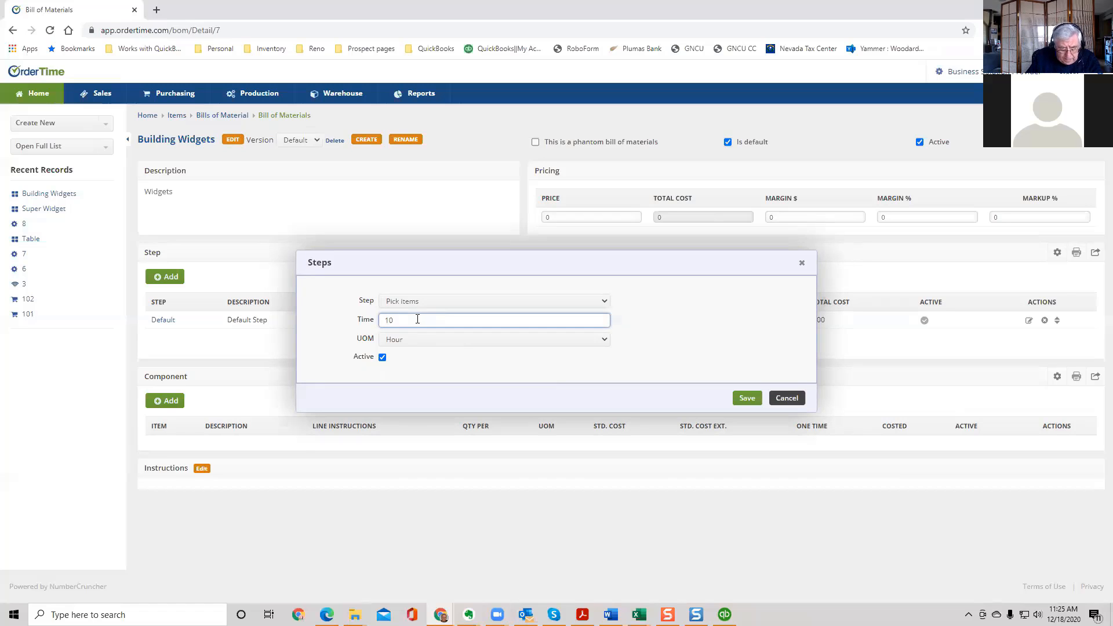
{"action": "left_click", "coordinate": [604, 341]}
{"action": "left_click", "coordinate": [578, 361]}
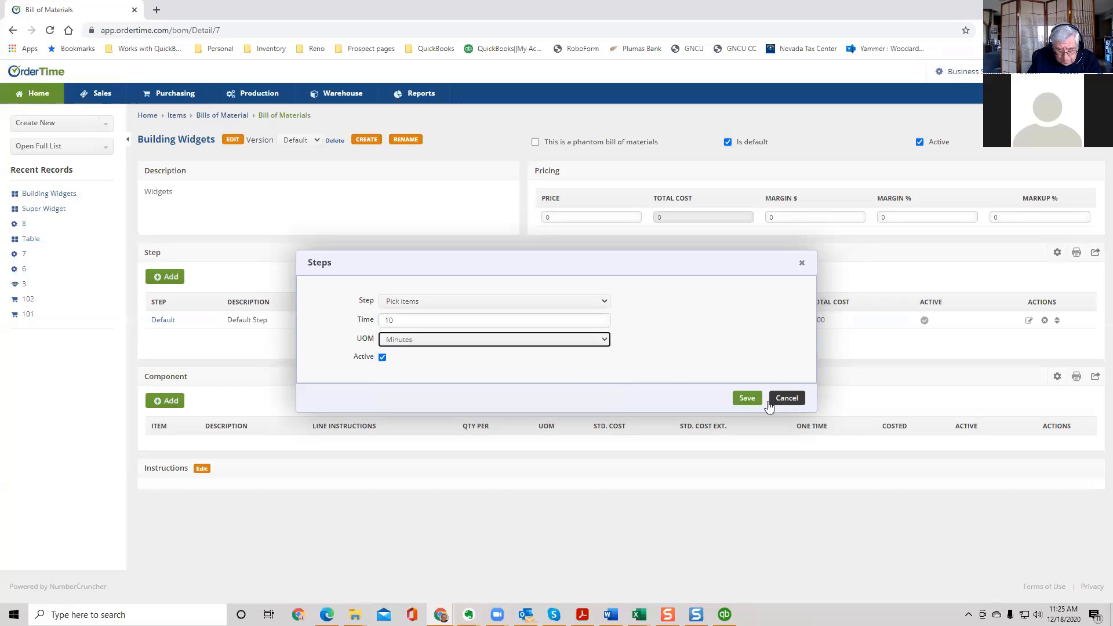
{"action": "left_click", "coordinate": [746, 400]}
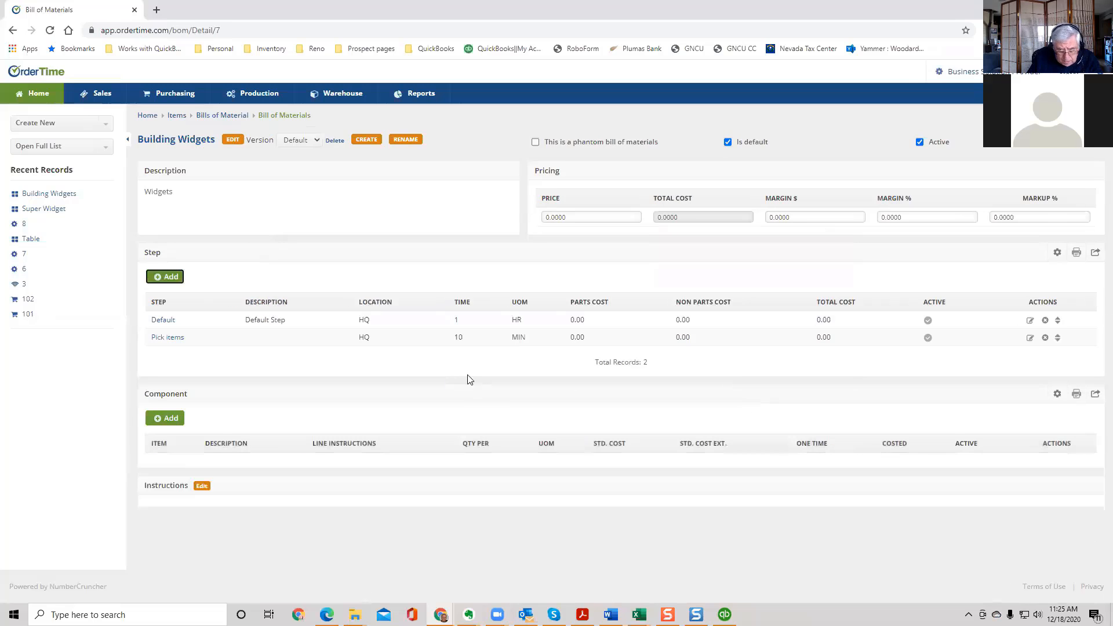
- Add the Assemble parts step to the bill of materials with a time of 1 hour
{"action": "left_click", "coordinate": [164, 277]}
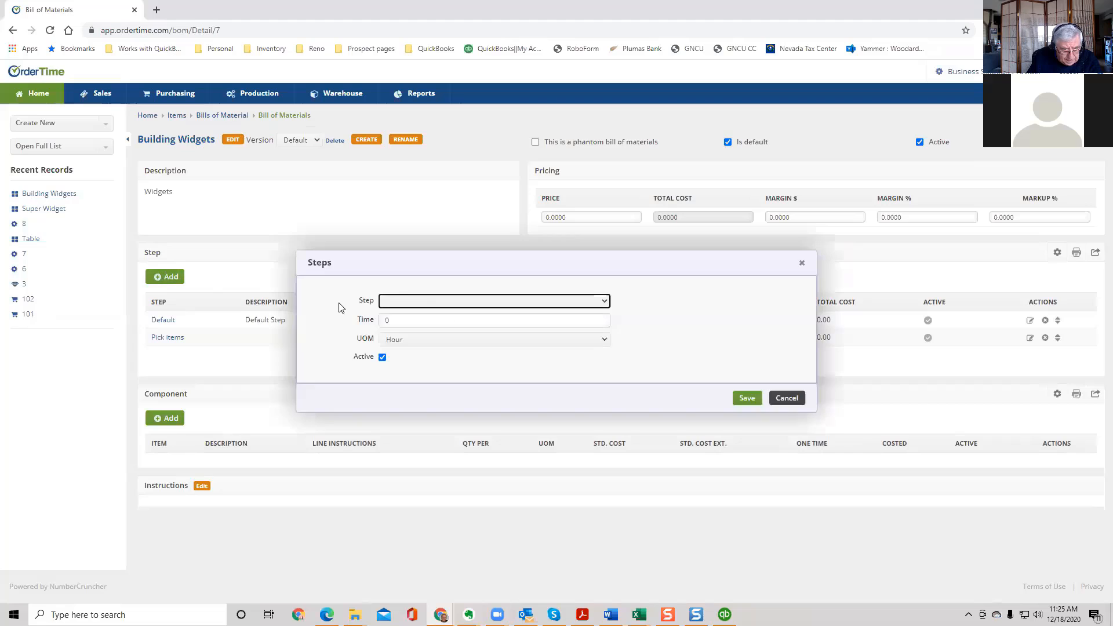
{"action": "left_click", "coordinate": [605, 305]}
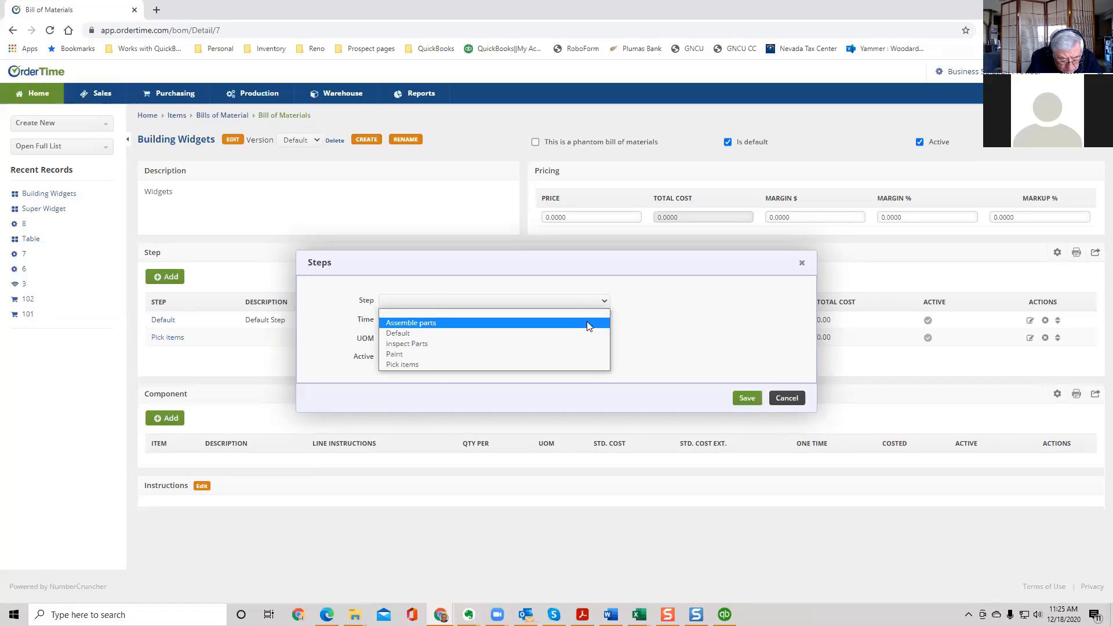
{"action": "left_click", "coordinate": [587, 323]}
{"action": "left_click", "coordinate": [547, 322]}
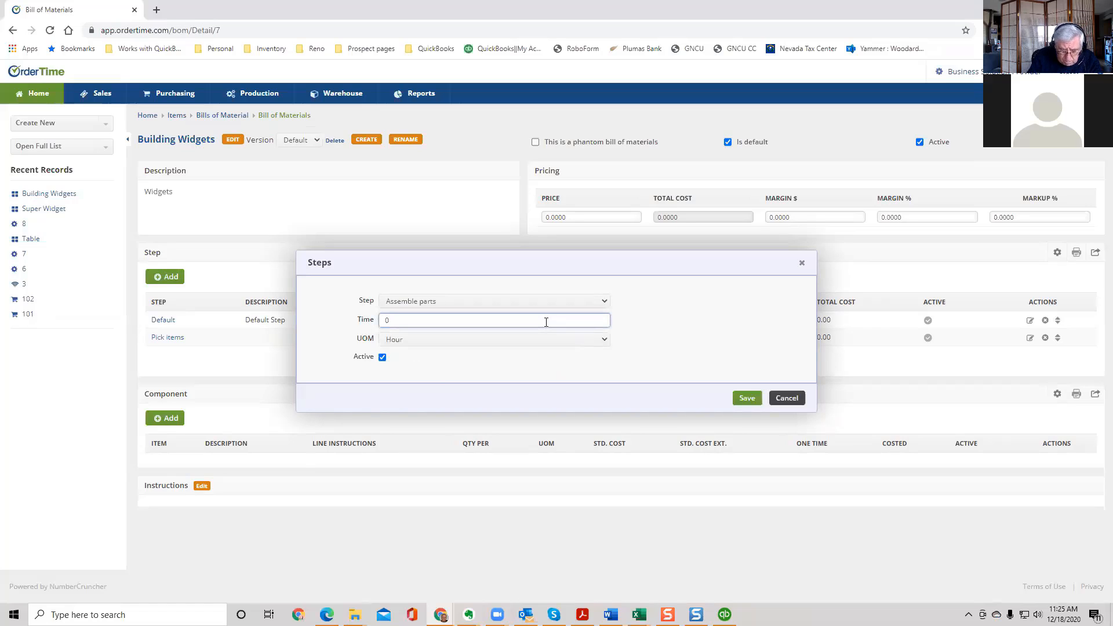
{"action": "type", "text": "1"}
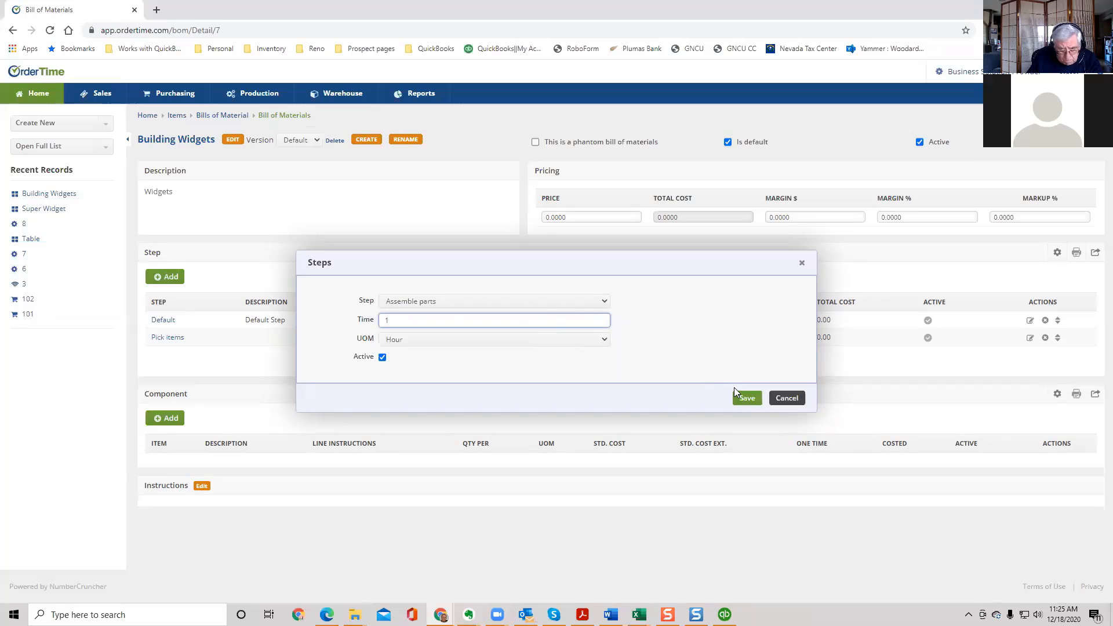
{"action": "left_click", "coordinate": [748, 399]}
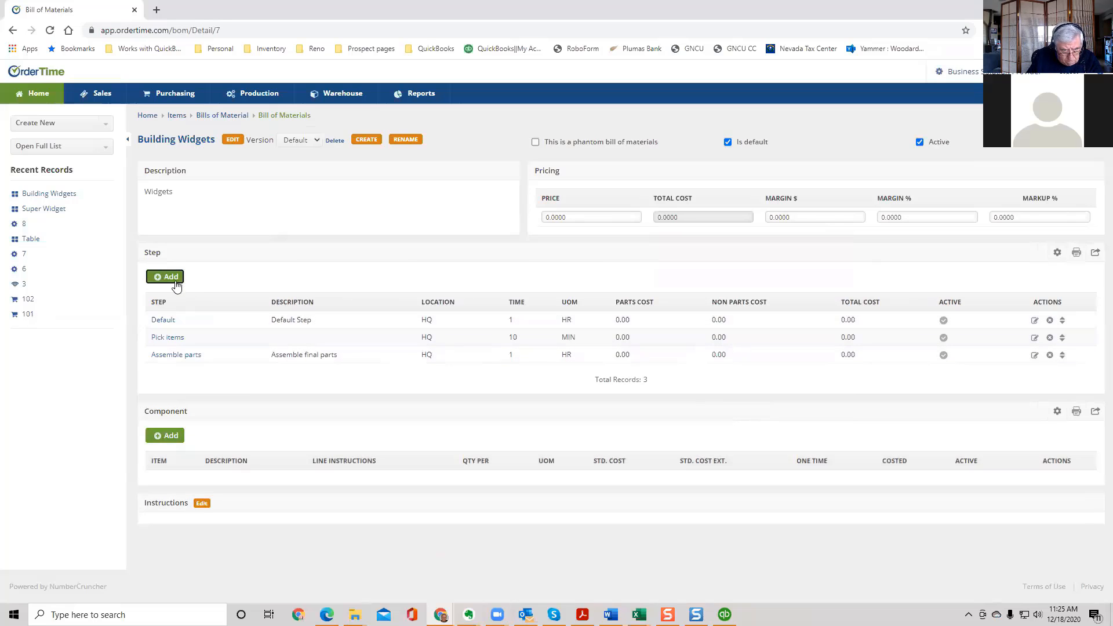
- Add the Paint step to the bill of materials with a time of 30 minutes
{"action": "left_click", "coordinate": [174, 278]}
{"action": "left_click", "coordinate": [606, 303]}
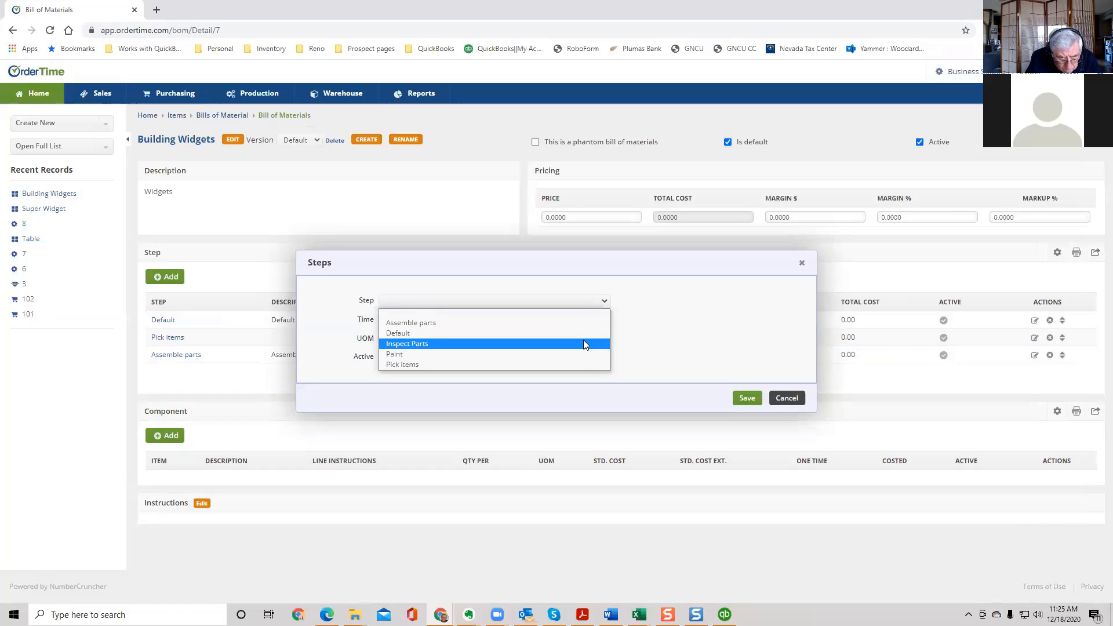
{"action": "left_click", "coordinate": [579, 354]}
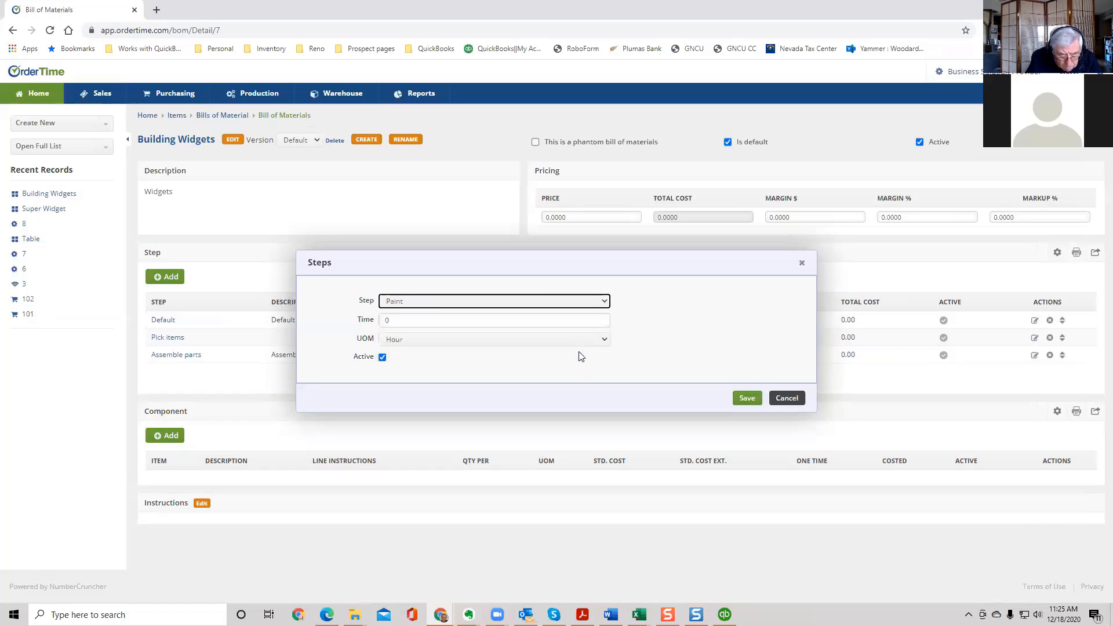
{"action": "left_click", "coordinate": [561, 316]}
{"action": "key", "text": "BackSpace"}
{"action": "type", "text": "30"}
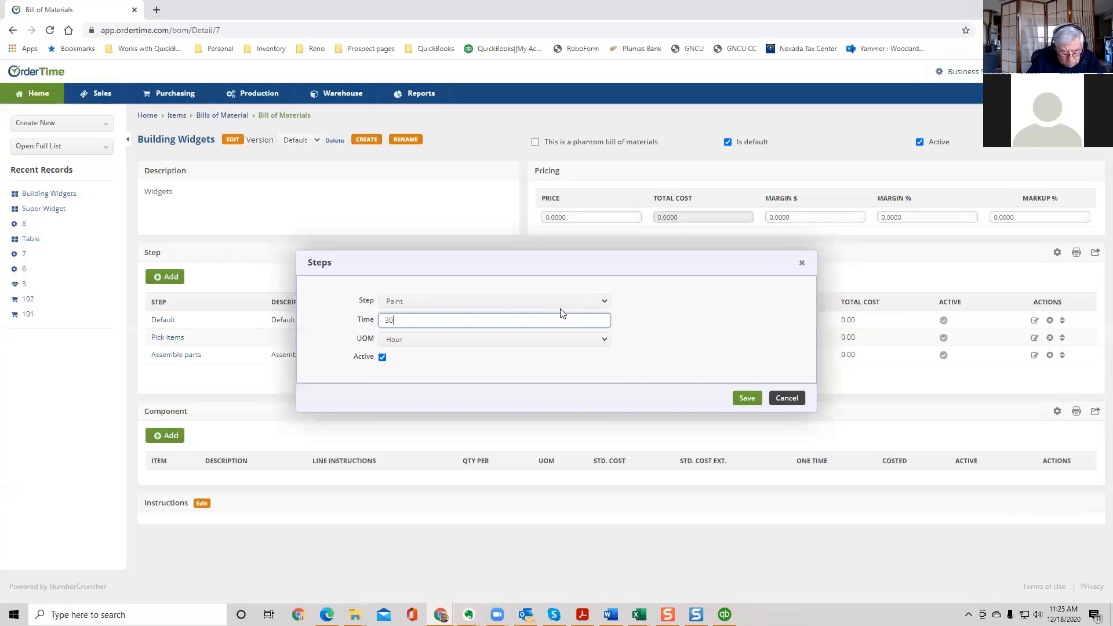
{"action": "left_click", "coordinate": [604, 340]}
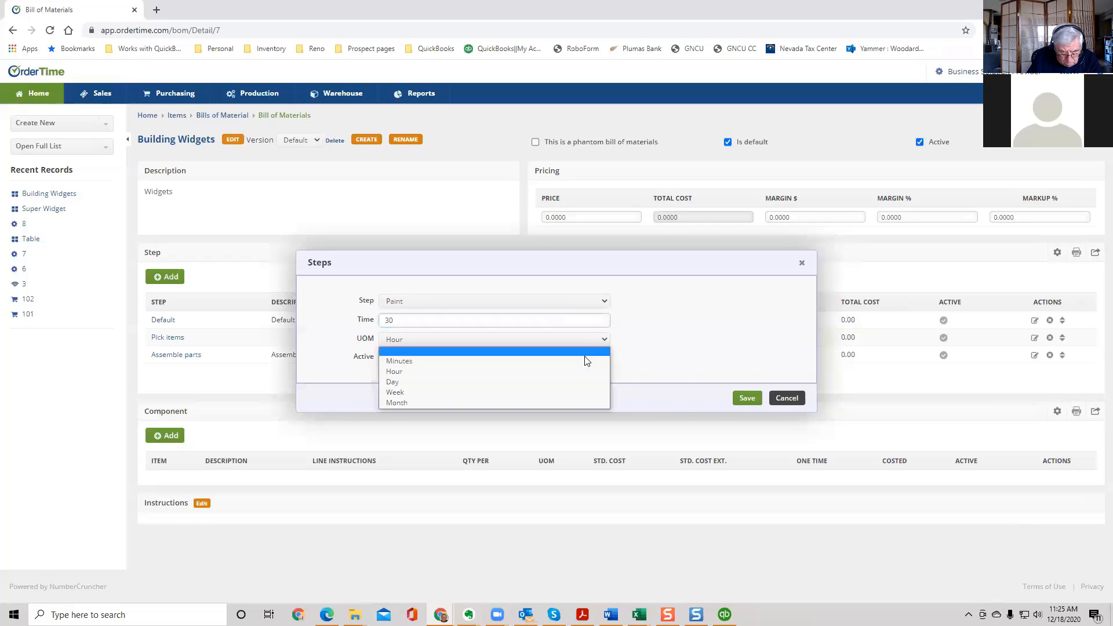
{"action": "left_click", "coordinate": [600, 360]}
{"action": "left_click", "coordinate": [751, 399]}
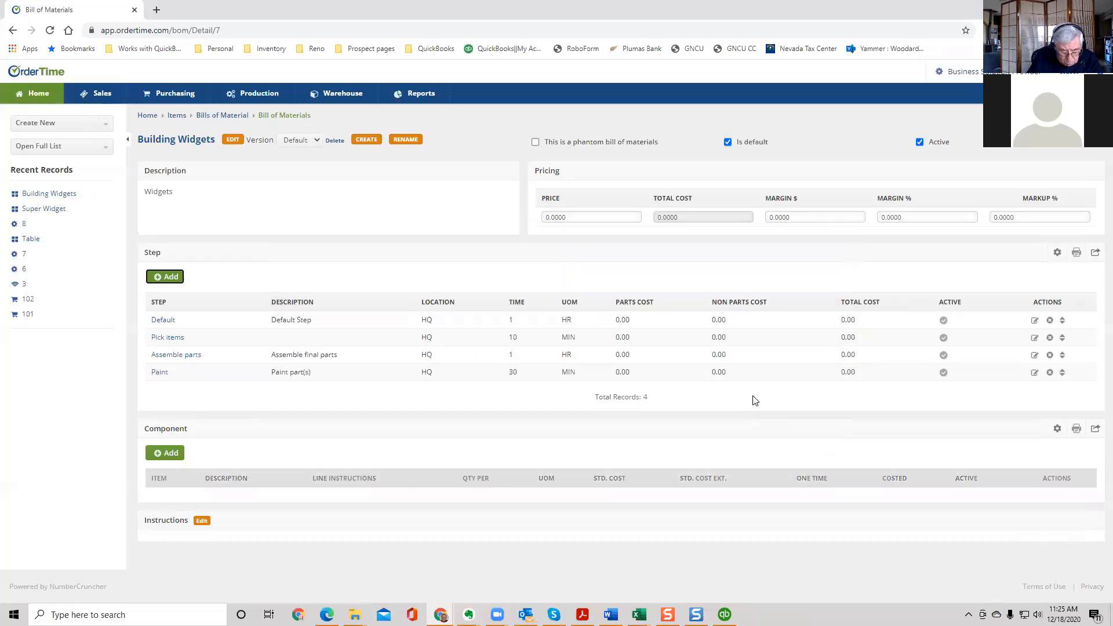
- Add the Inspect Parts step to the bill of materials with a time of 5 minutes
{"action": "left_click", "coordinate": [166, 277]}
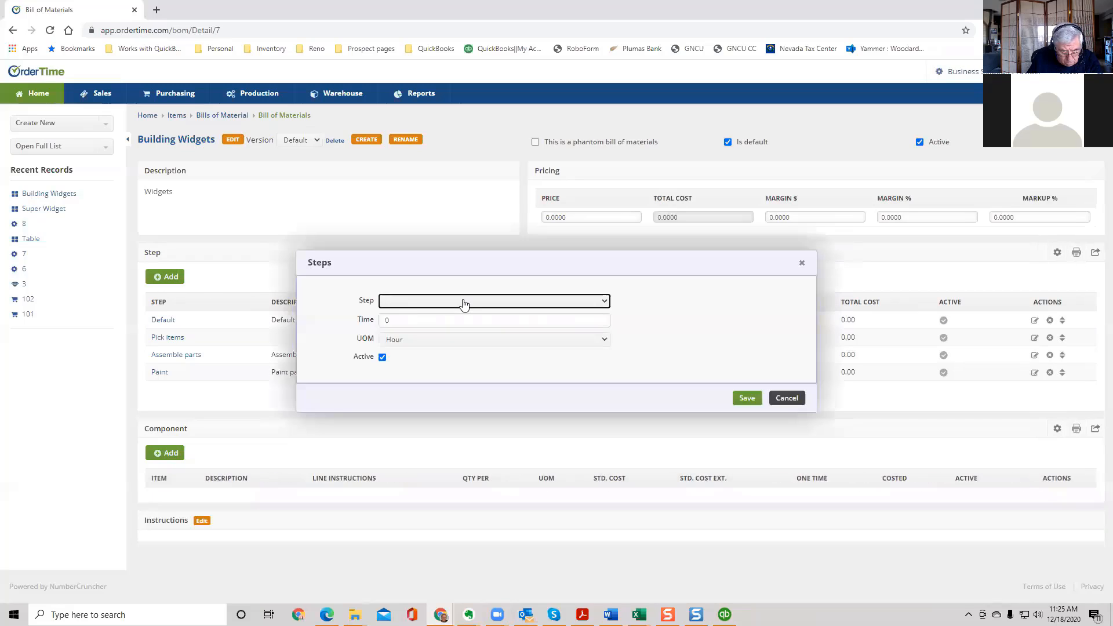
{"action": "left_click", "coordinate": [472, 305]}
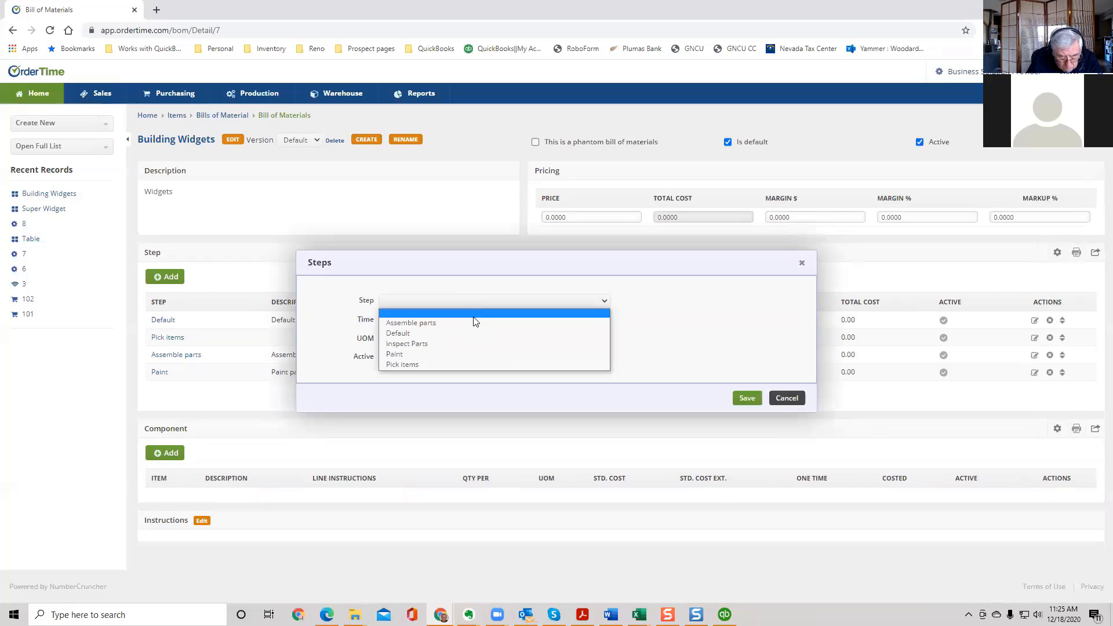
{"action": "left_click", "coordinate": [472, 343]}
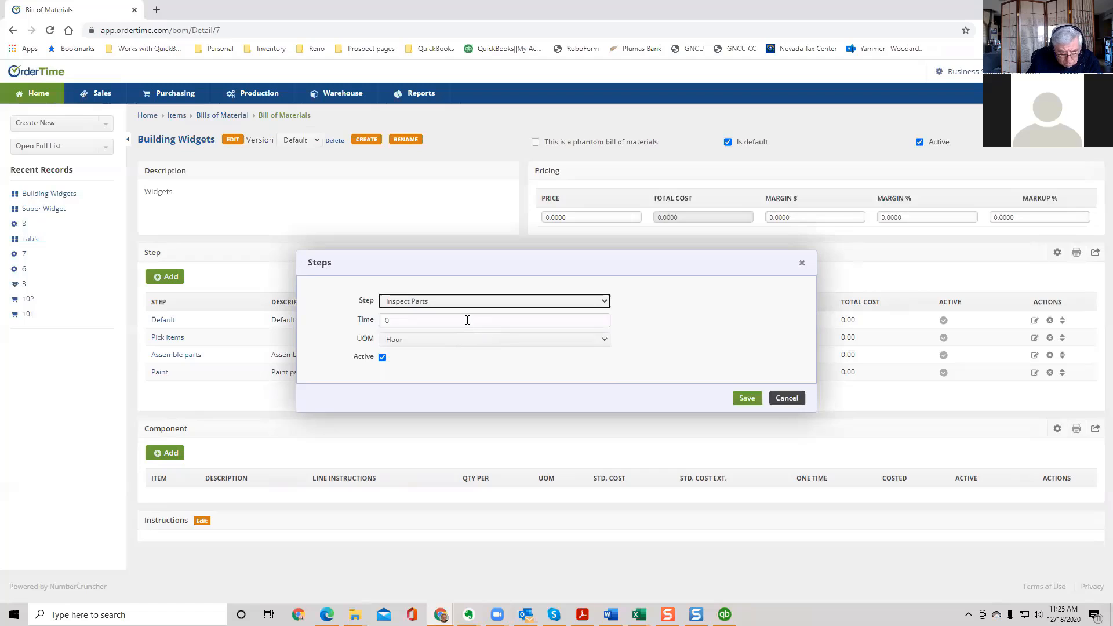
{"action": "left_click", "coordinate": [468, 320]}
{"action": "type", "text": "5"}
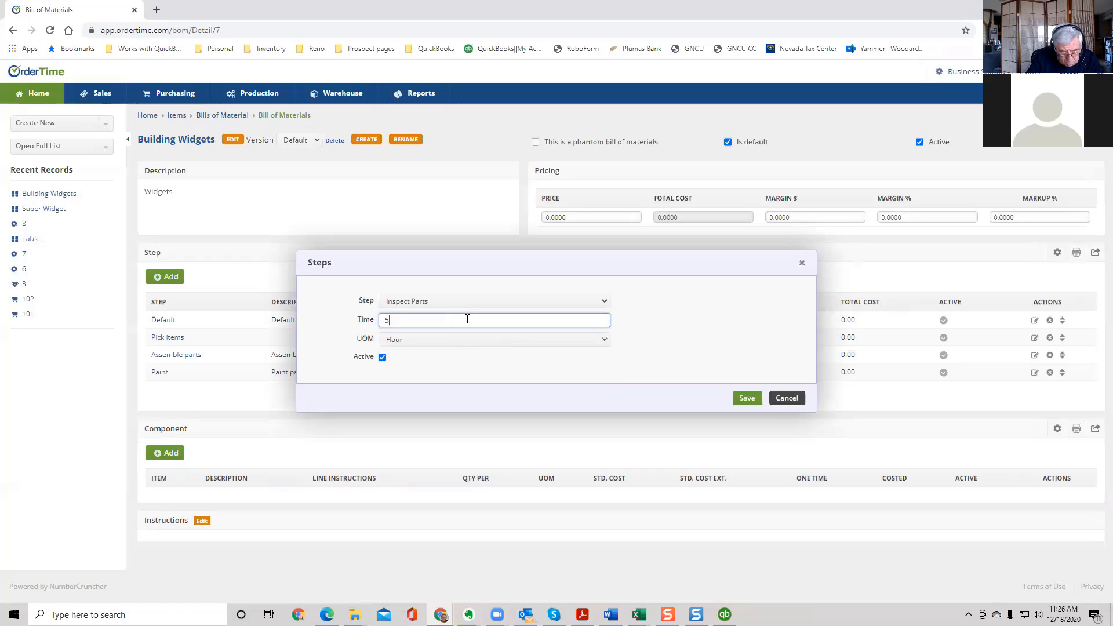
{"action": "left_click", "coordinate": [604, 341]}
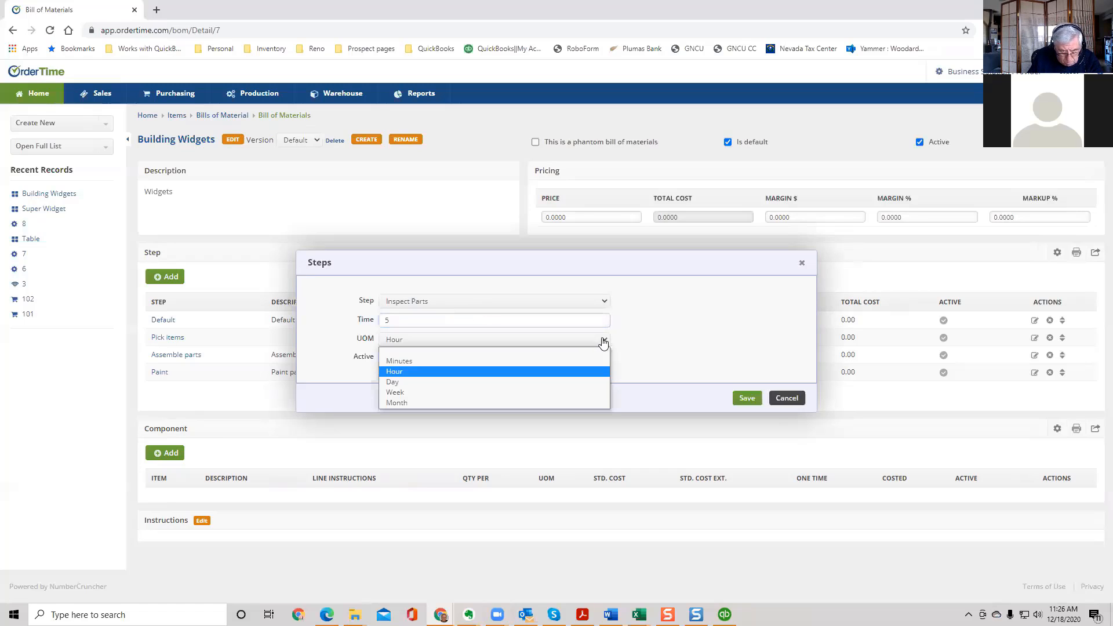
{"action": "left_click", "coordinate": [575, 361]}
{"action": "left_click", "coordinate": [747, 399]}
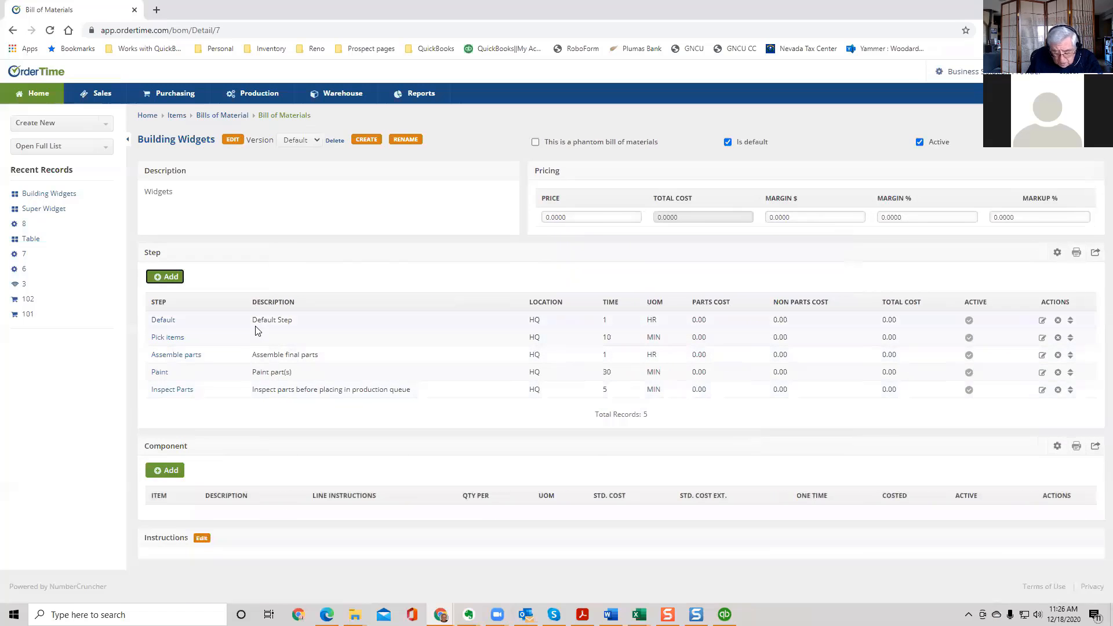
- Delete the Default step from the bill of materials and select the Pick items step to show its components
{"action": "left_click", "coordinate": [1058, 321]}
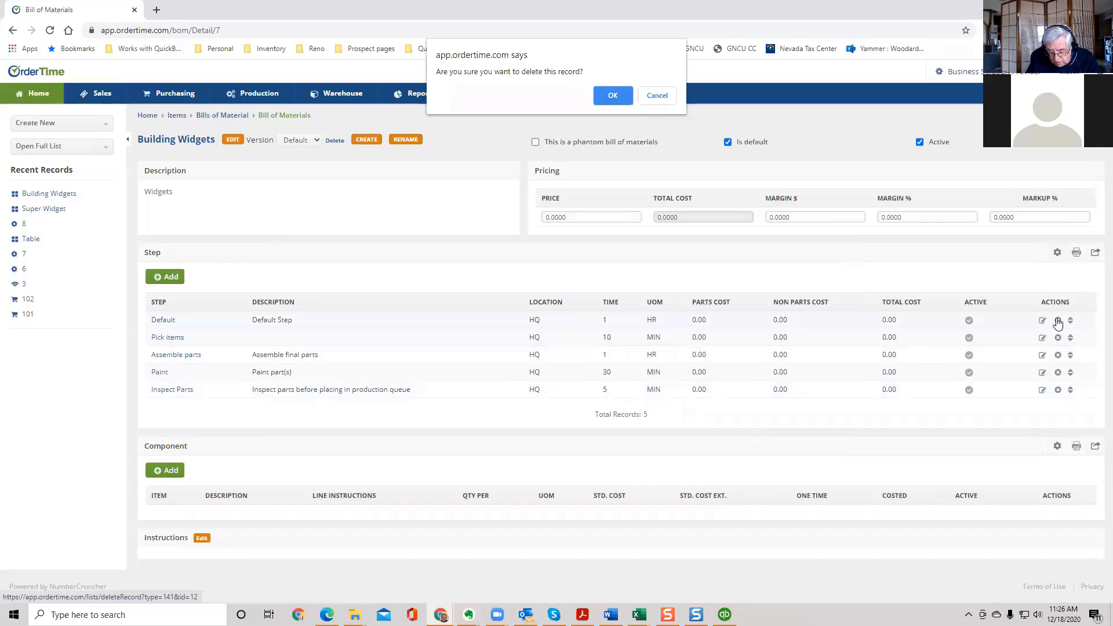
{"action": "left_click", "coordinate": [612, 96]}
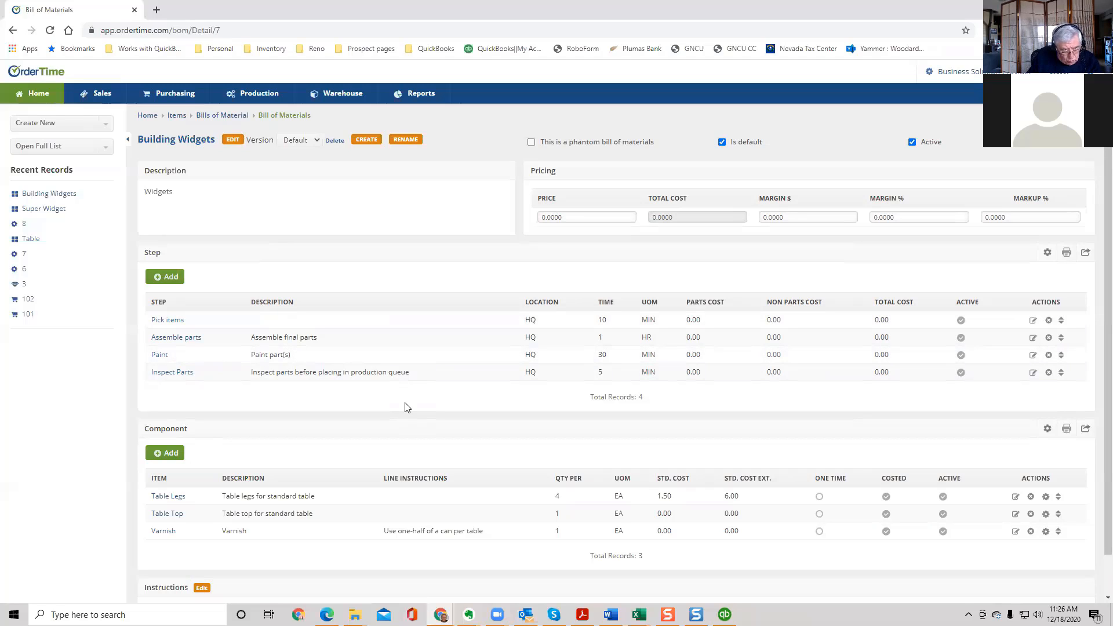
{"action": "scroll", "coordinate": [406, 408], "scroll_direction": "down", "scroll_amount": 1}
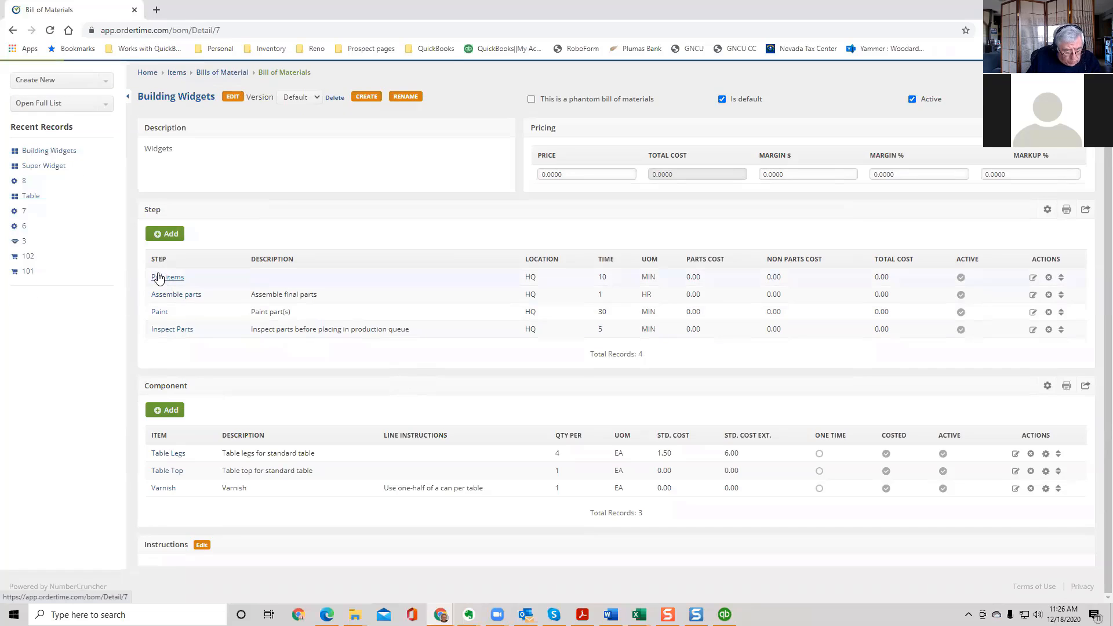
{"action": "left_click", "coordinate": [164, 279]}
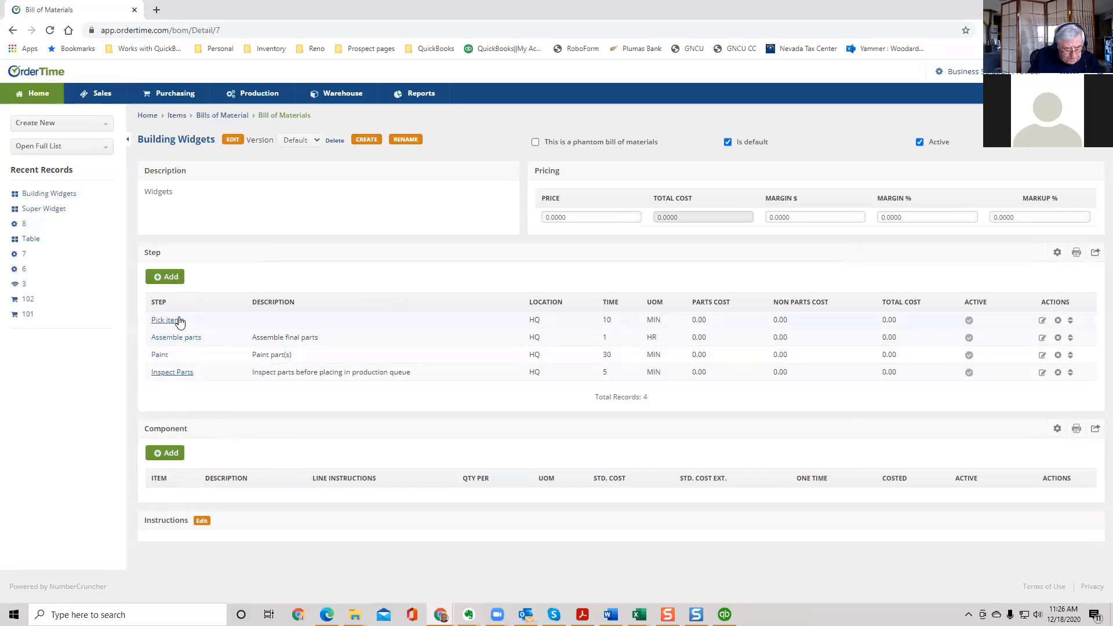
- Add the Computer item as a component of the Pick items step with a quantity per of 1
{"action": "left_click", "coordinate": [167, 455]}
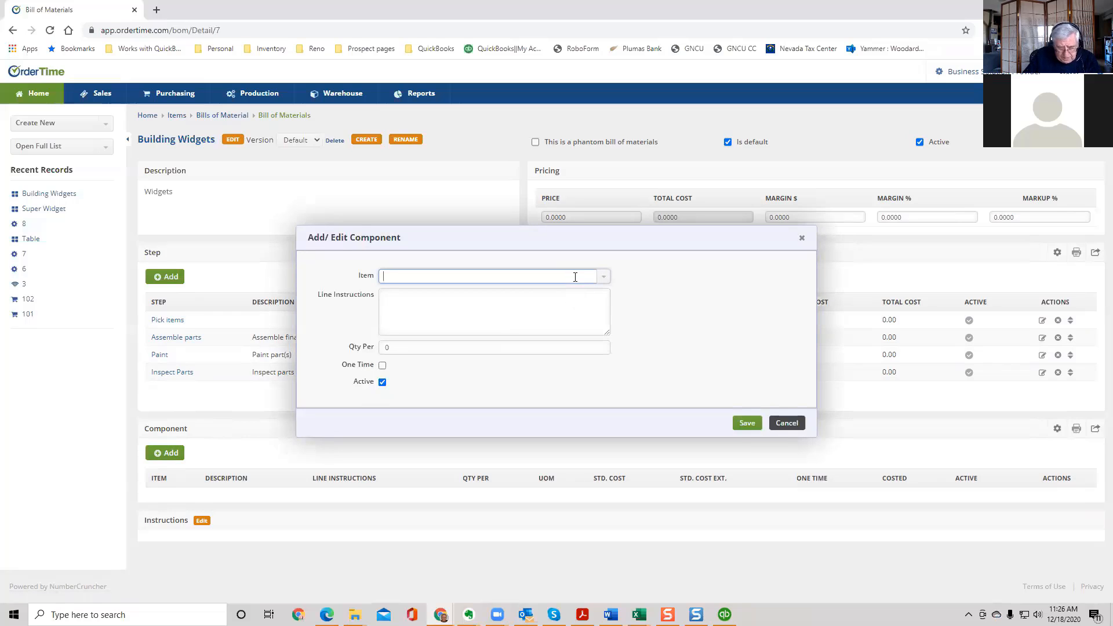
{"action": "type", "text": "comput"}
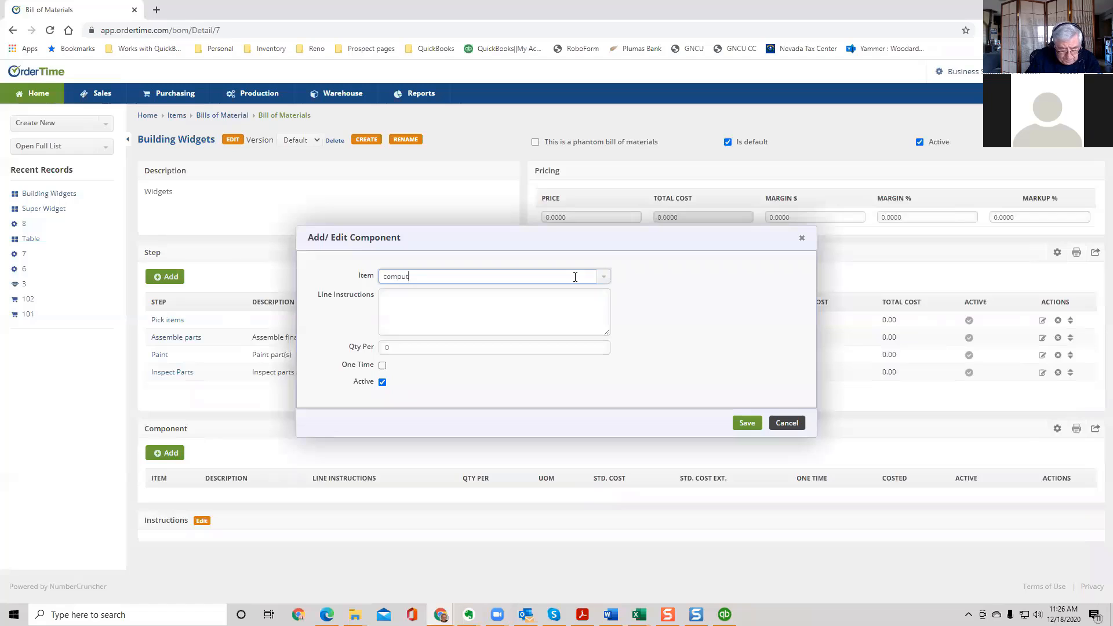
{"action": "left_click", "coordinate": [549, 293]}
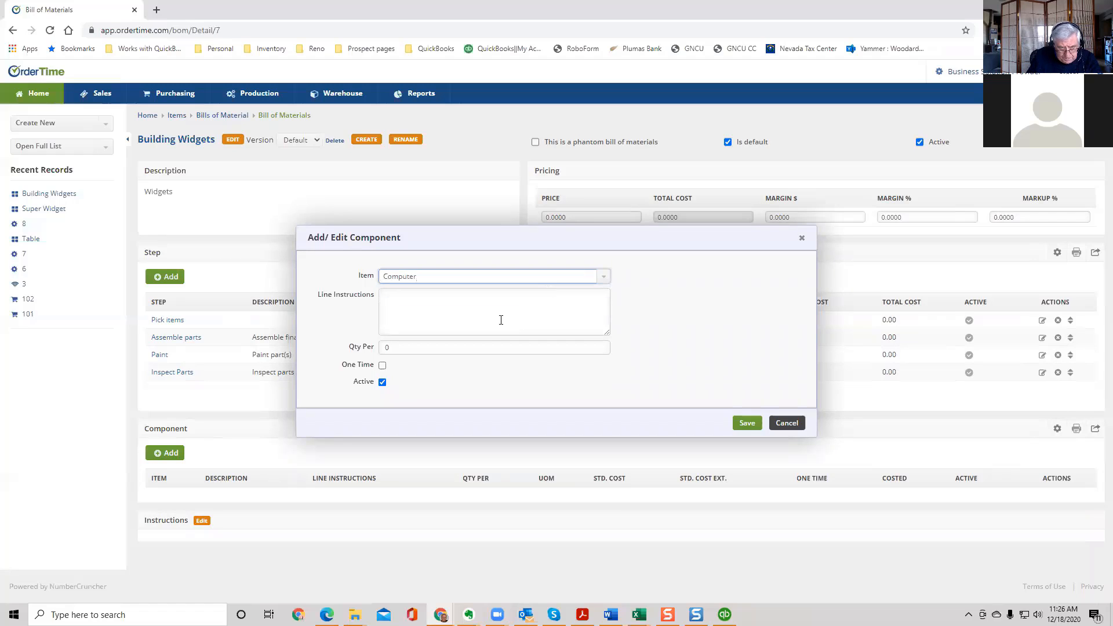
{"action": "left_click", "coordinate": [454, 351]}
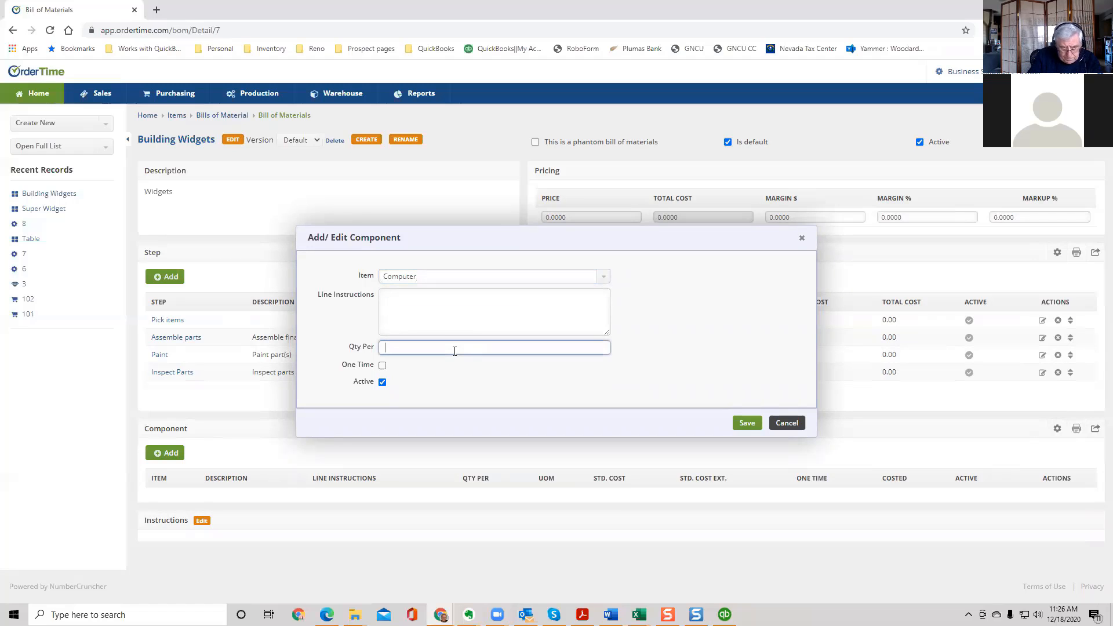
{"action": "key", "text": "Tab"}
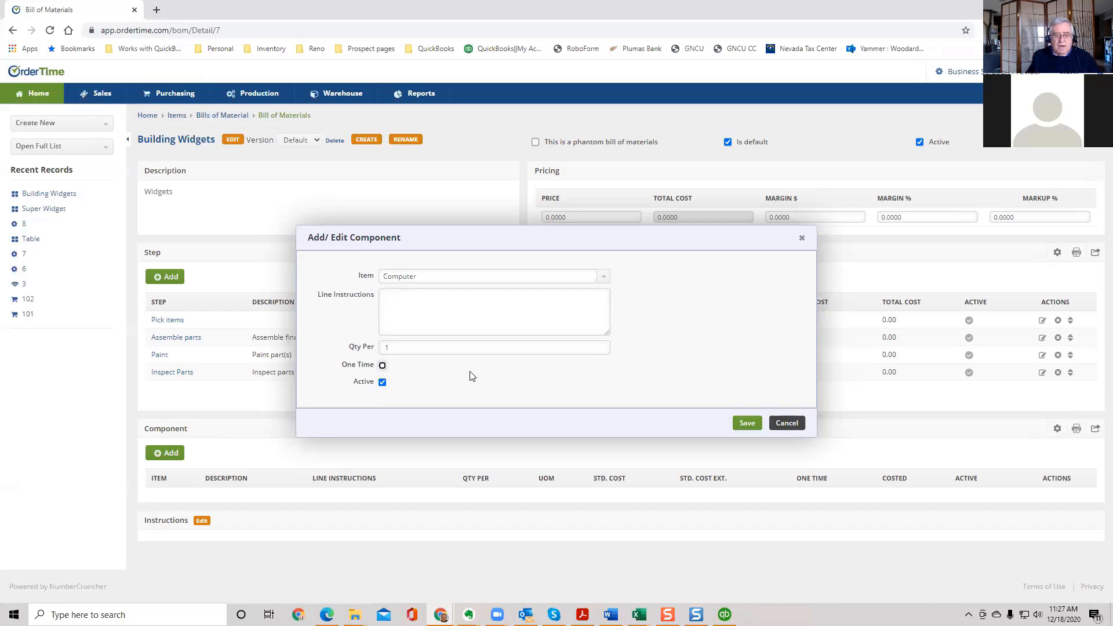
{"action": "left_click", "coordinate": [750, 425]}
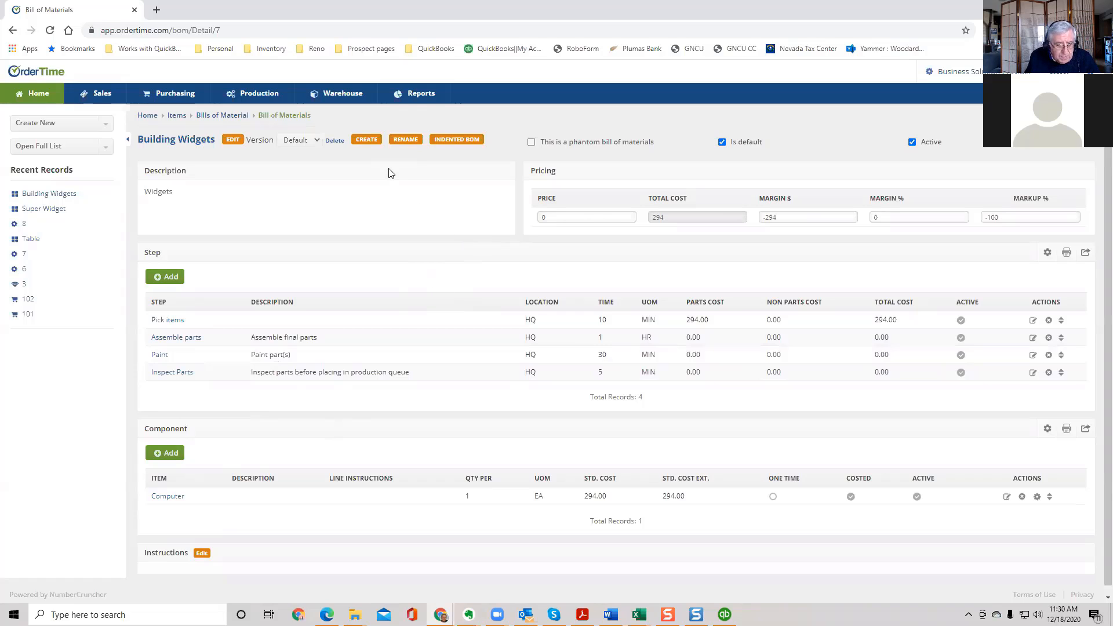
{"action": "left_click", "coordinate": [318, 141]}
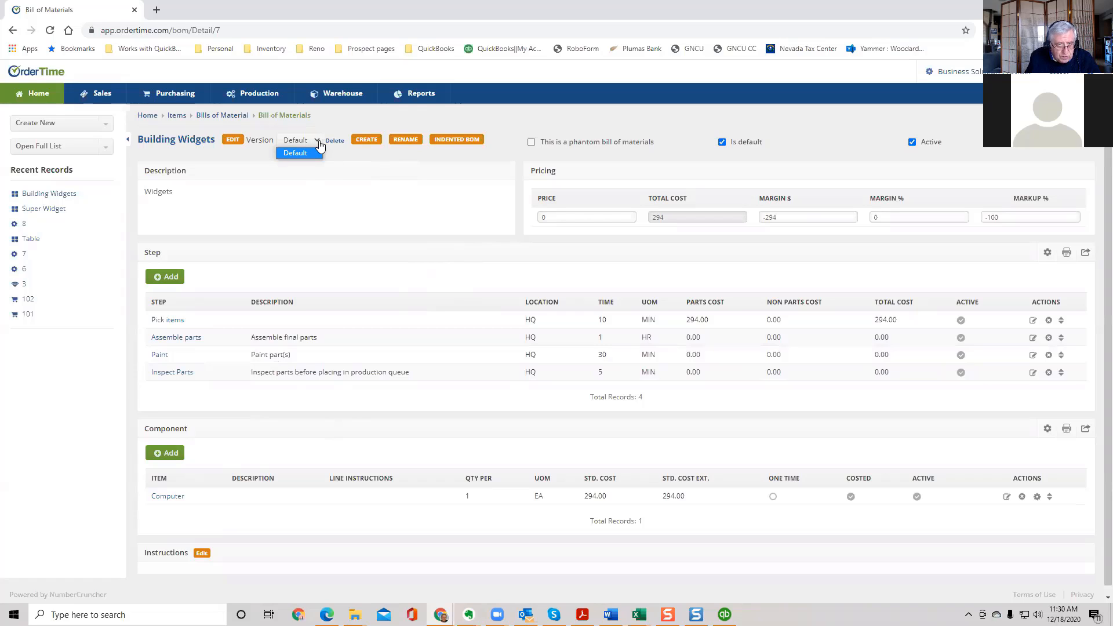
{"action": "left_click", "coordinate": [320, 145]}
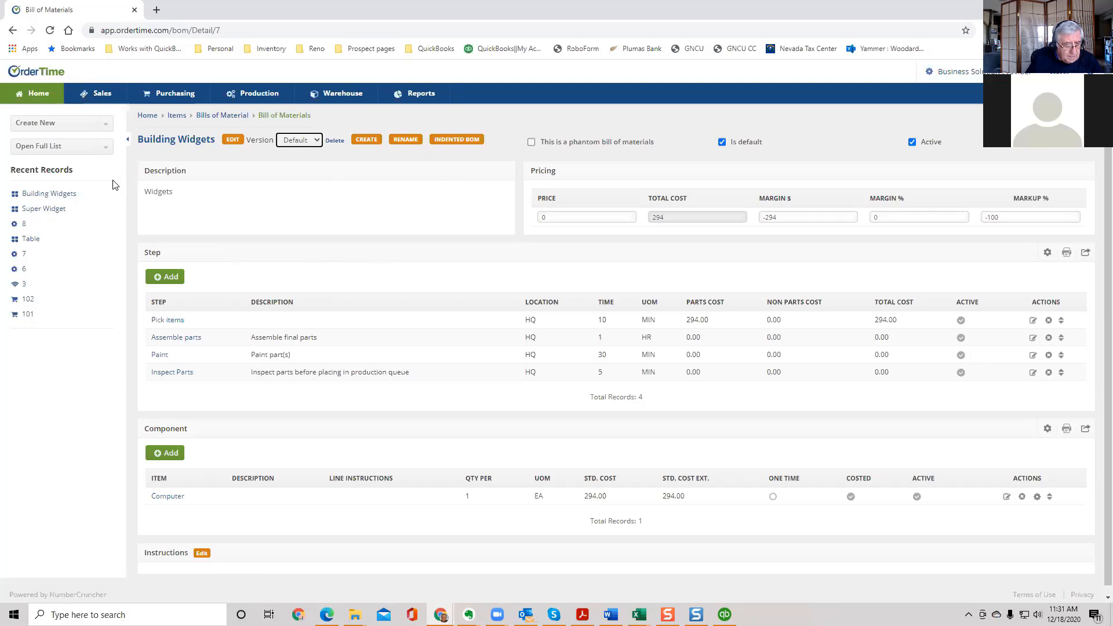
- From the full Bills of Material list, set up a replacement of the Computer component with TB 550 Complete, and cancel it without saving
{"action": "left_click", "coordinate": [106, 149]}
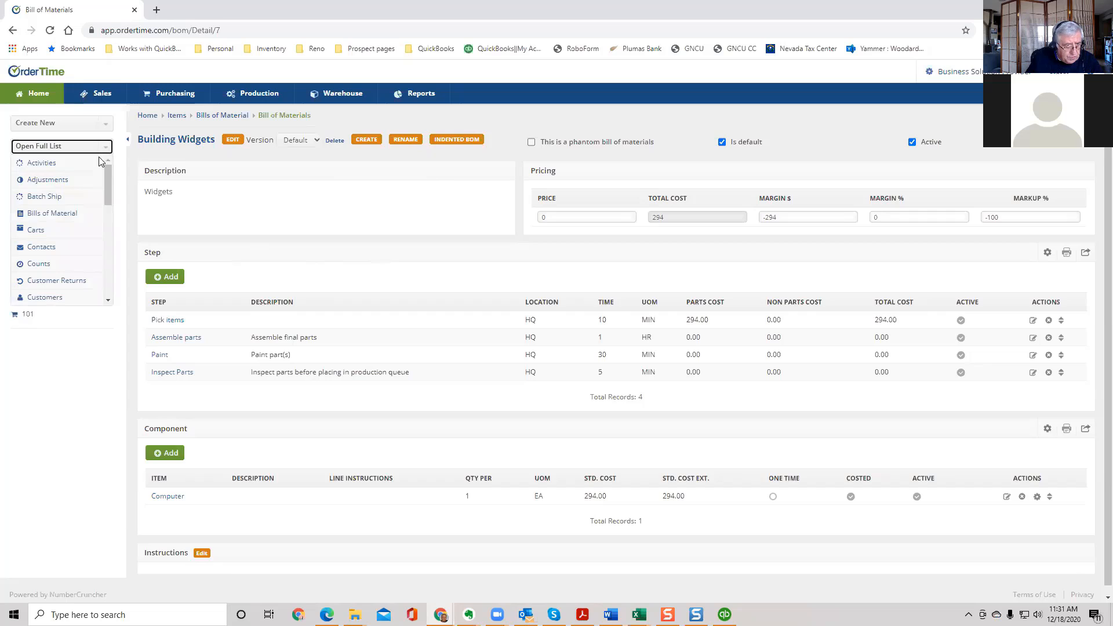
{"action": "left_click", "coordinate": [54, 214]}
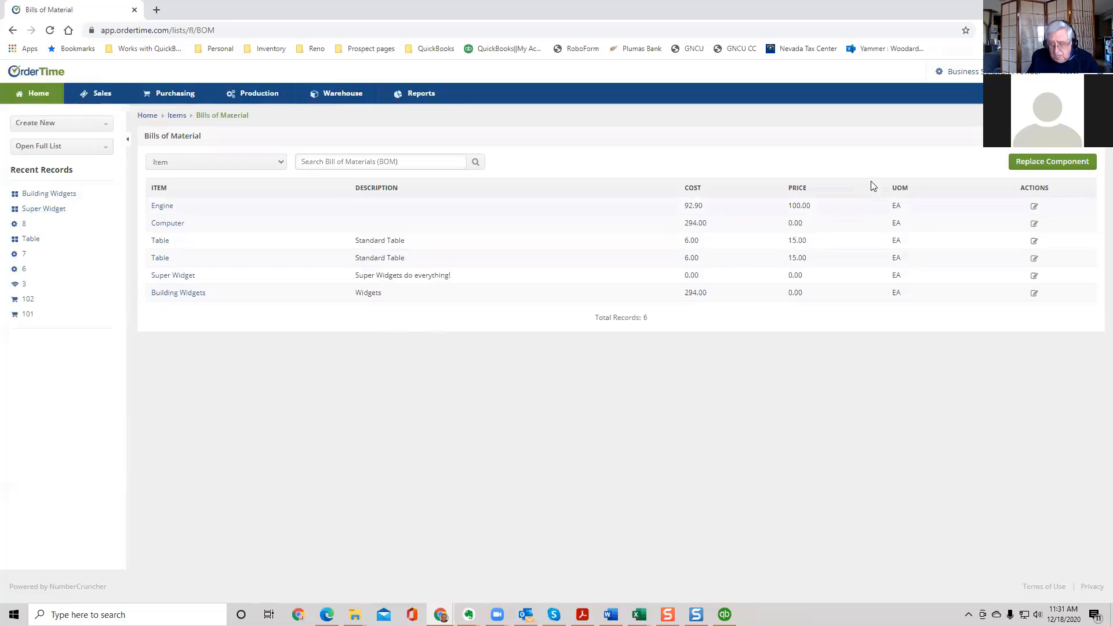
{"action": "left_click", "coordinate": [1064, 163]}
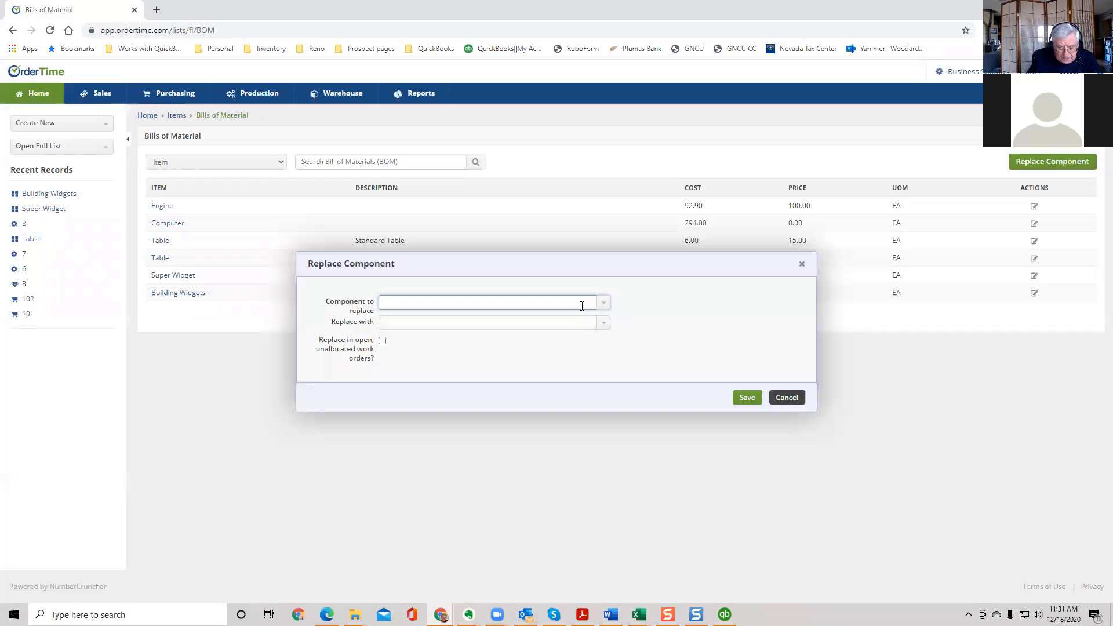
{"action": "type", "text": "compu"}
{"action": "left_click", "coordinate": [484, 323]}
{"action": "left_click", "coordinate": [483, 325]}
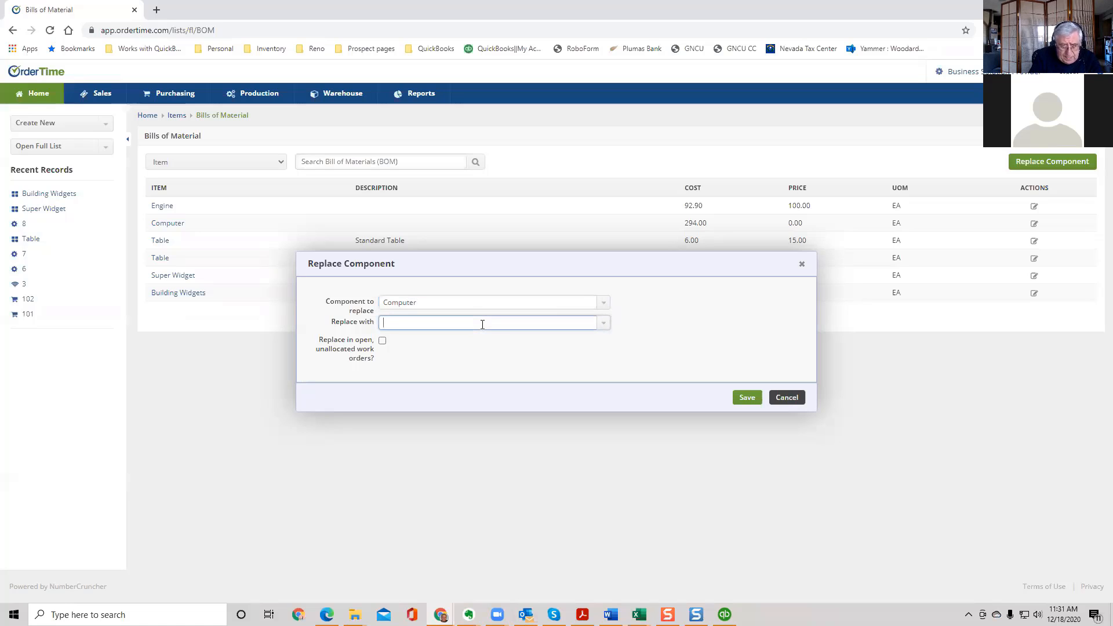
{"action": "type", "text": "comp"}
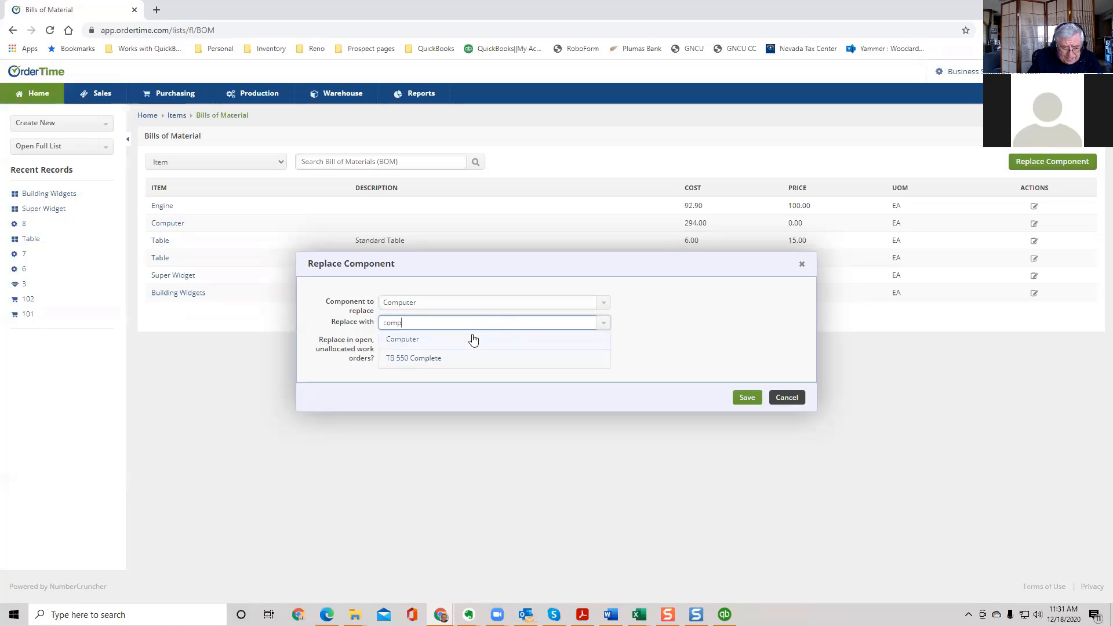
{"action": "left_click", "coordinate": [432, 361]}
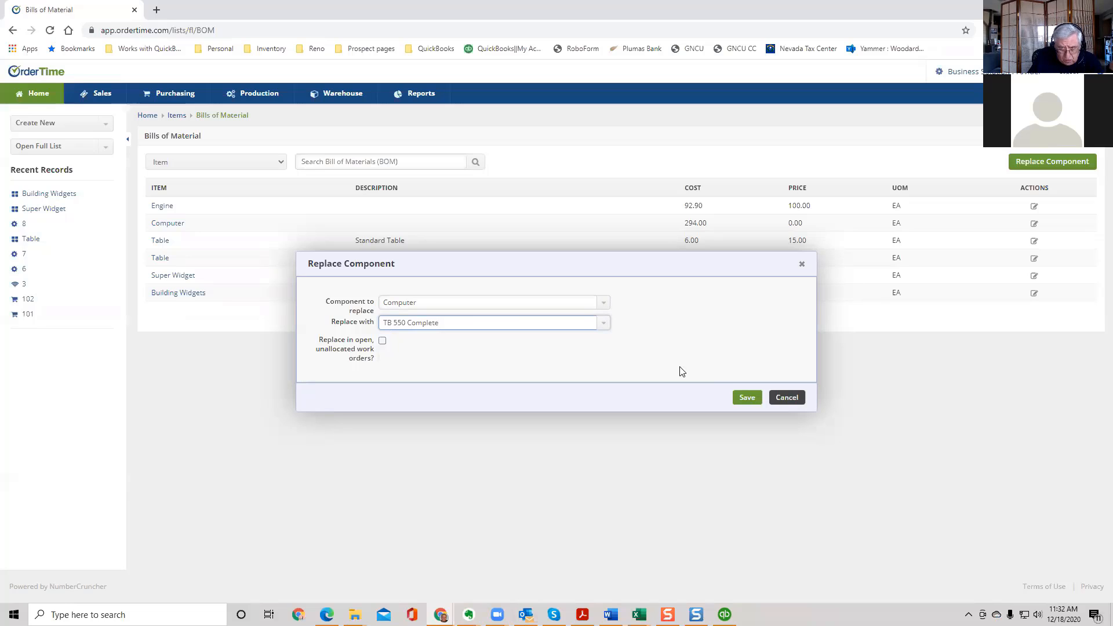
{"action": "left_click", "coordinate": [787, 398]}
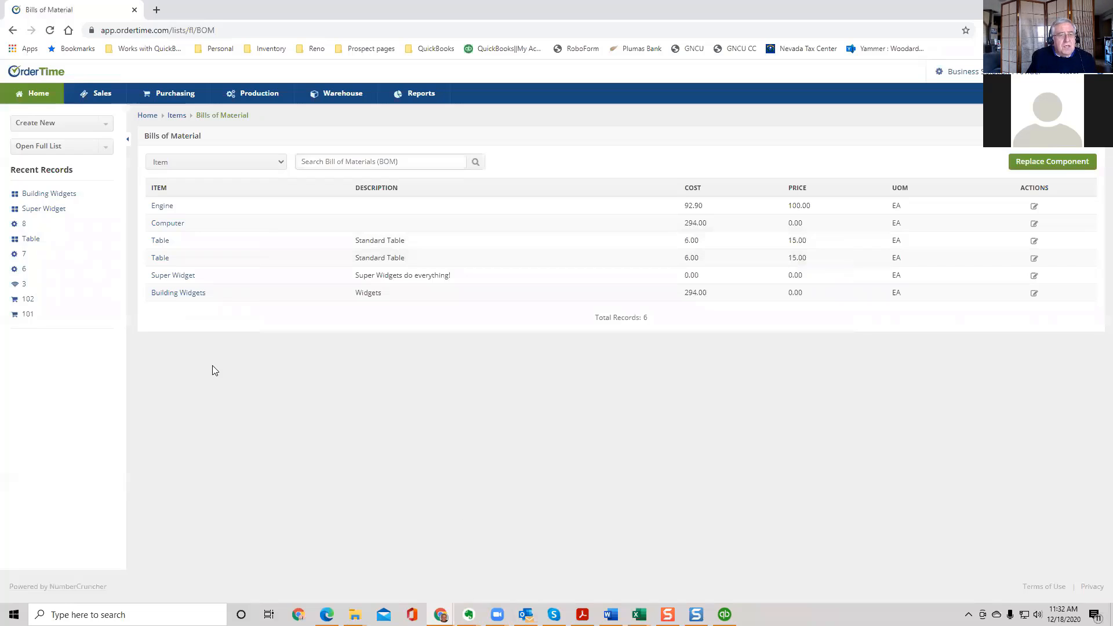
- Open the Building Widgets item record from the recent records
{"action": "left_click", "coordinate": [70, 195]}
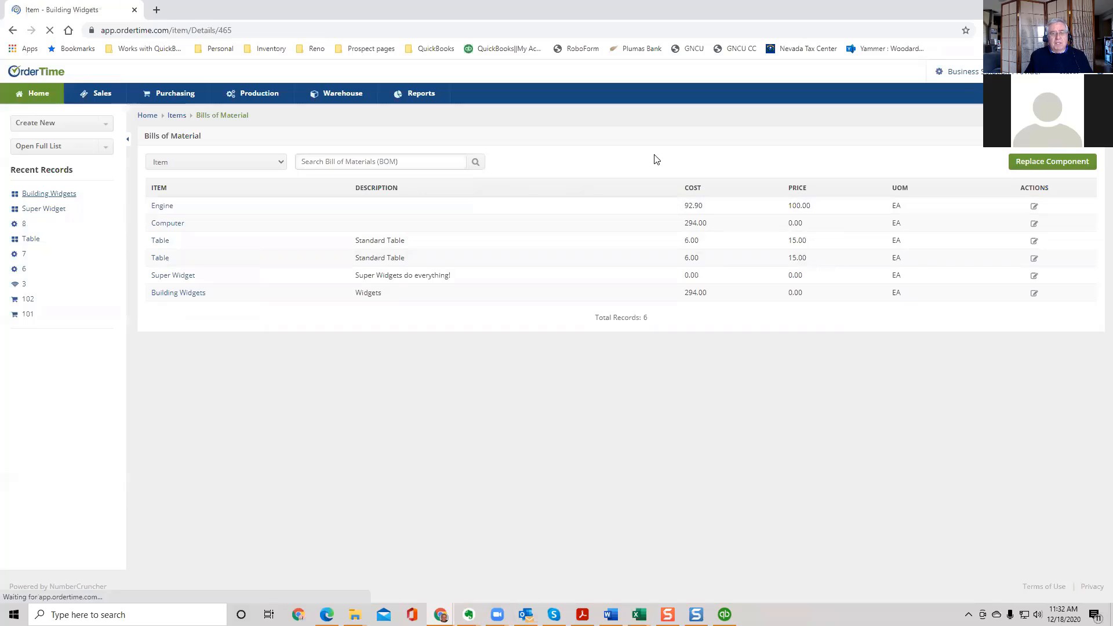